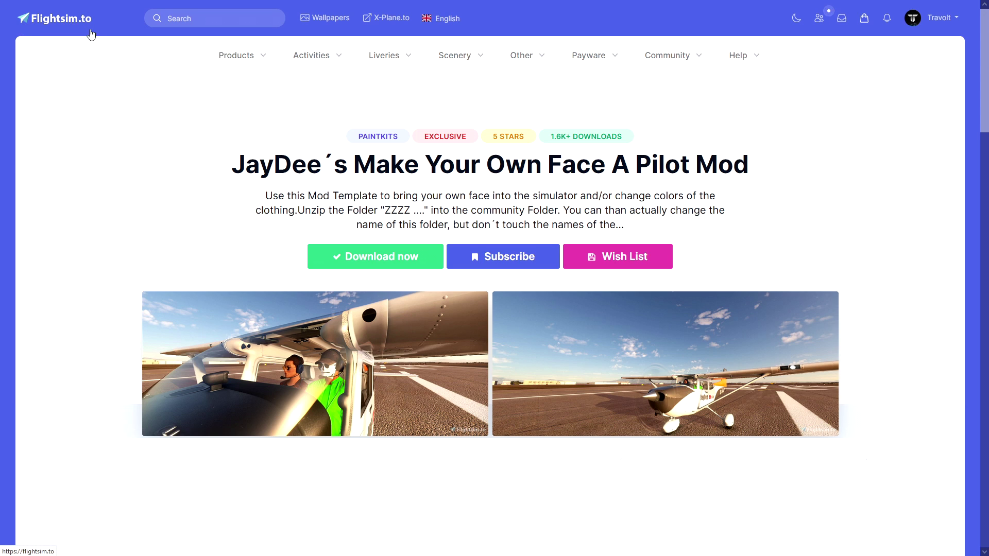
Step: Download JayDee's Make Your Own Face A Pilot Mod from its Flightsim.to page
{"action": "left_click_drag", "start_coordinate": [236, 166], "coordinate": [771, 165]}
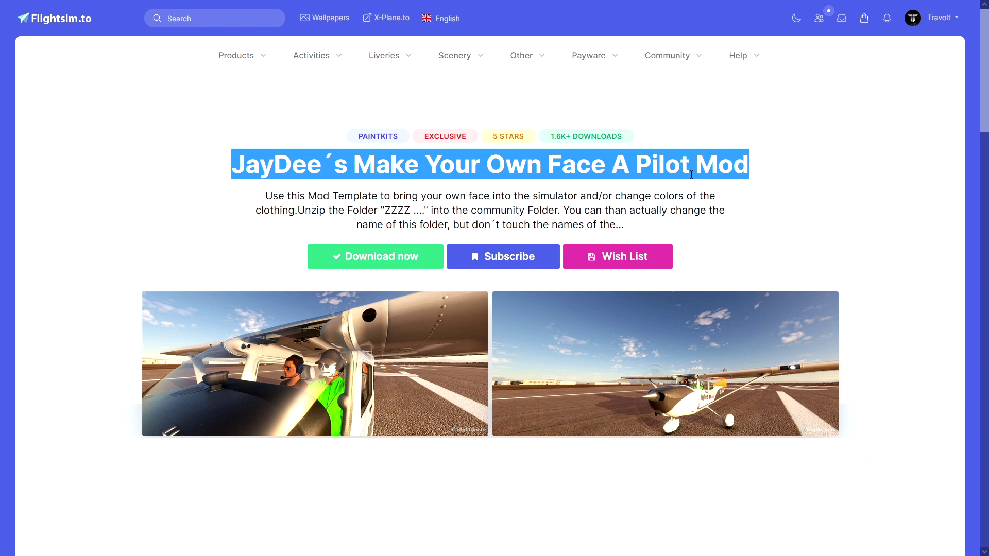
{"action": "left_click", "coordinate": [379, 255]}
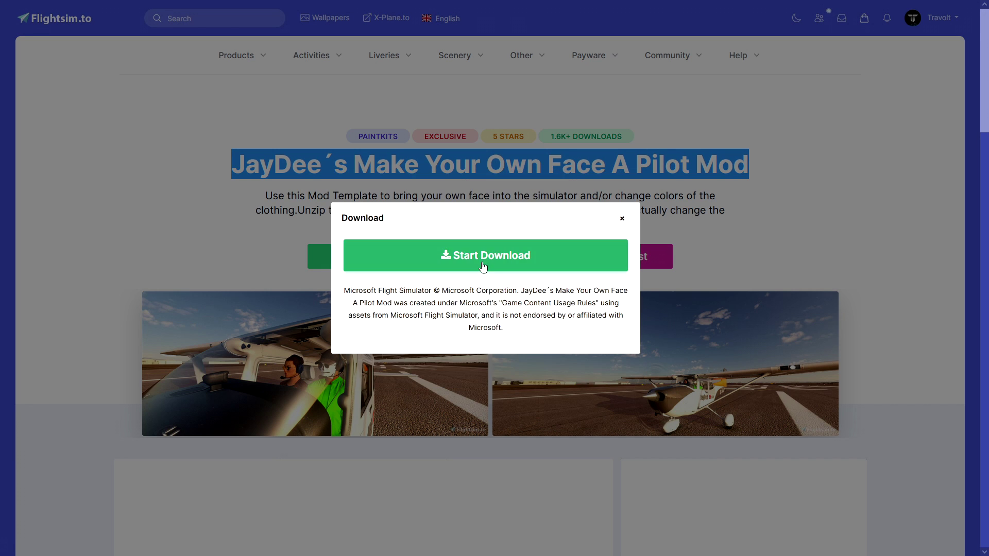
{"action": "left_click", "coordinate": [483, 263]}
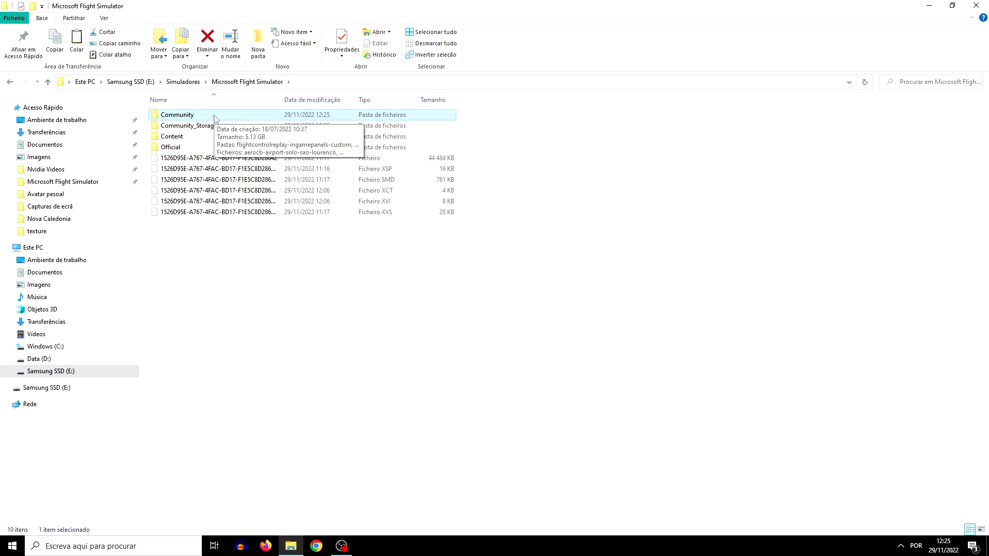
Step: In File Explorer, open the Community folder's ZZZZ JayDee Make Your Own Face A Pilot Mod, down to SimObjects, Humans, texture
{"action": "double_click", "coordinate": [184, 118]}
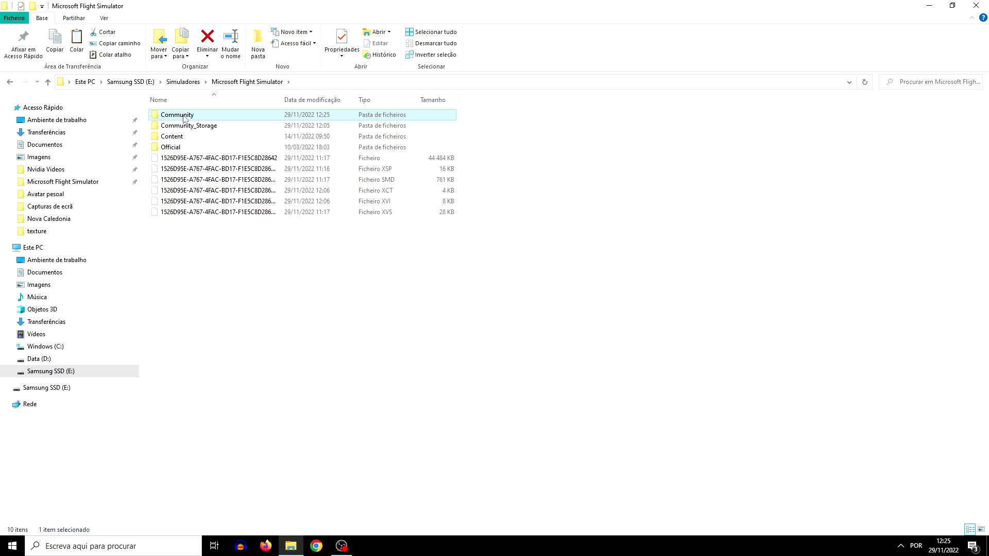
{"action": "left_click", "coordinate": [197, 119]}
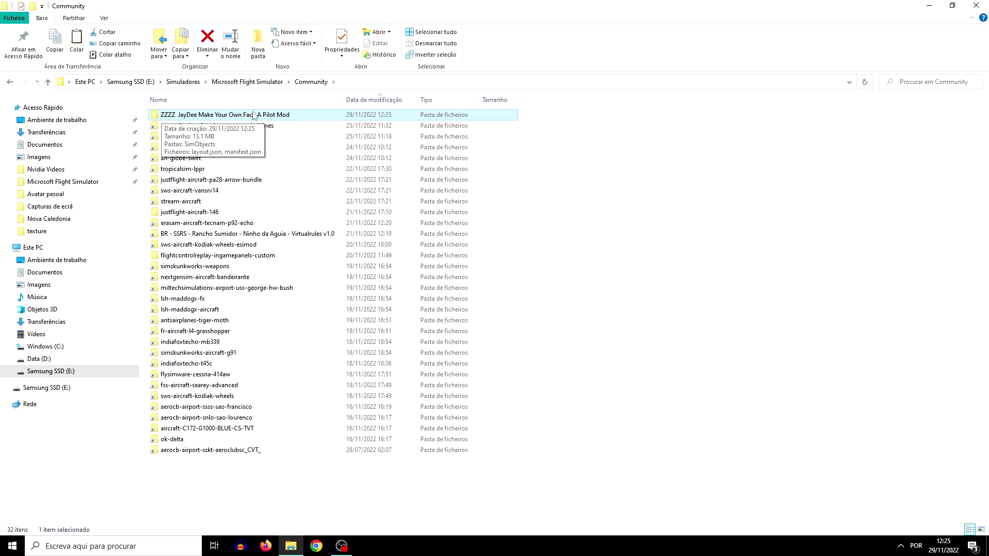
{"action": "double_click", "coordinate": [227, 116]}
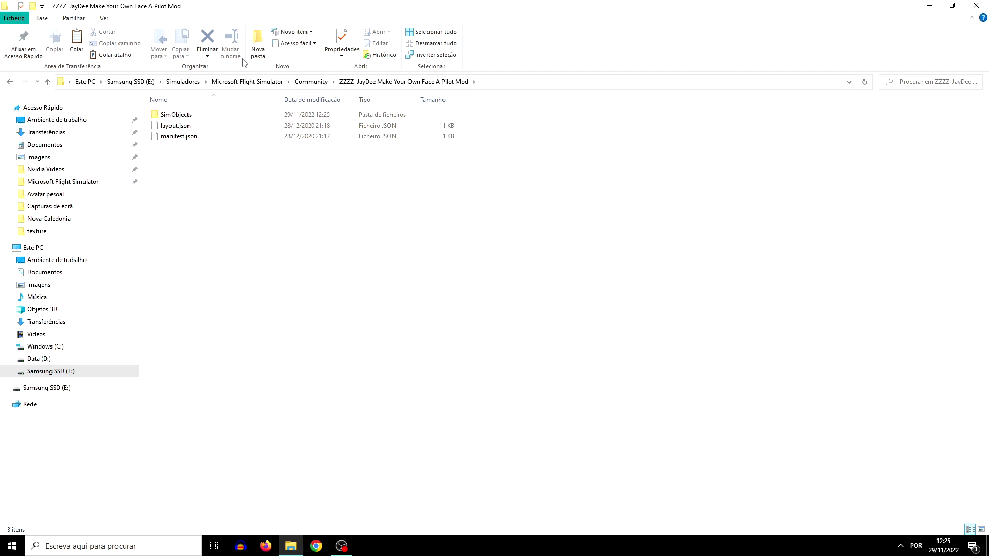
{"action": "double_click", "coordinate": [187, 115]}
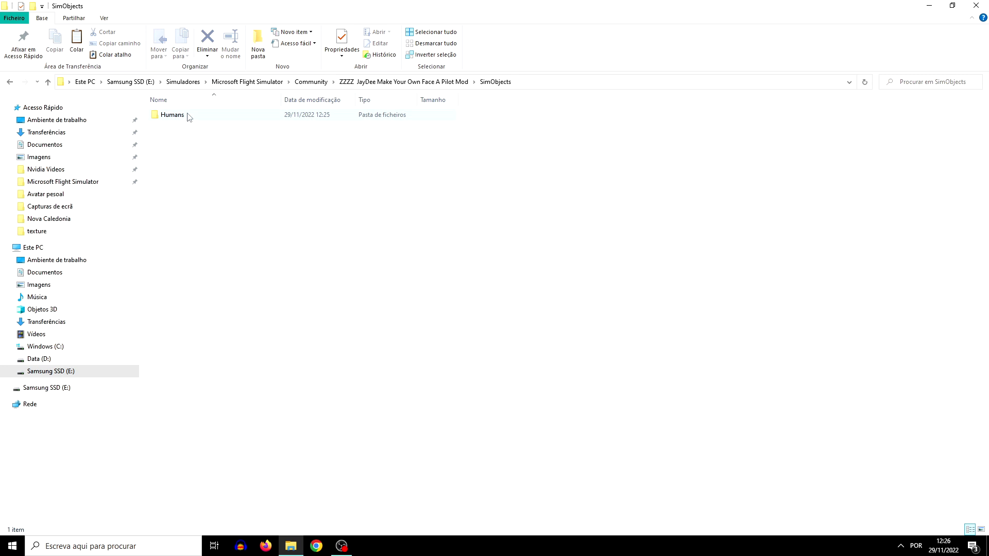
{"action": "double_click", "coordinate": [202, 116]}
{"action": "double_click", "coordinate": [201, 116]}
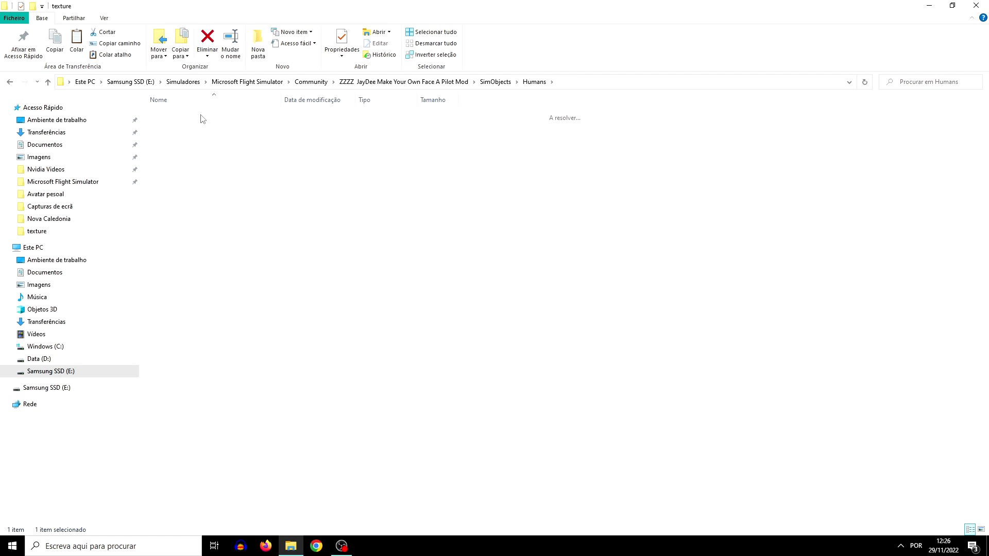
Step: Display the texture files as large icons and examine the male and female head textures
{"action": "left_click", "coordinate": [112, 20]}
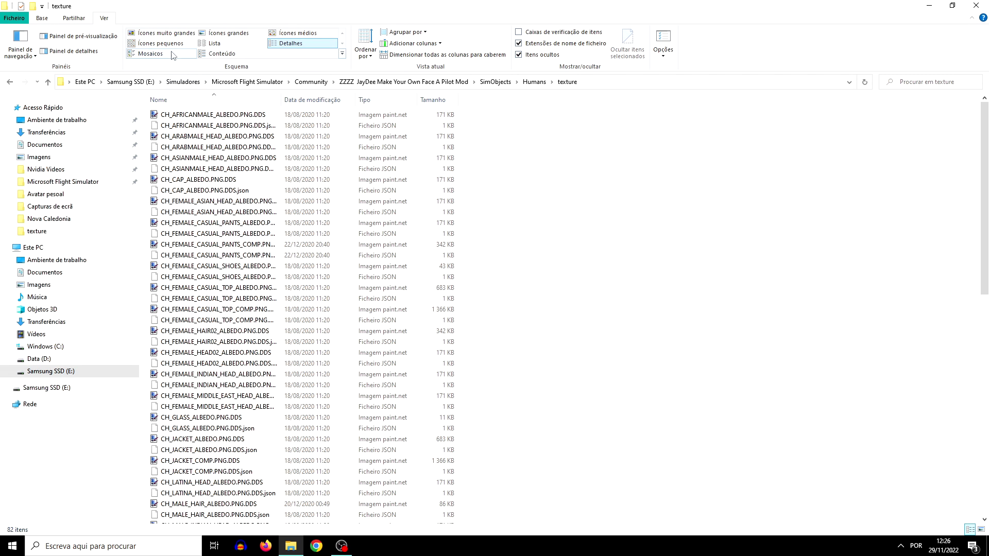
{"action": "left_click", "coordinate": [201, 36]}
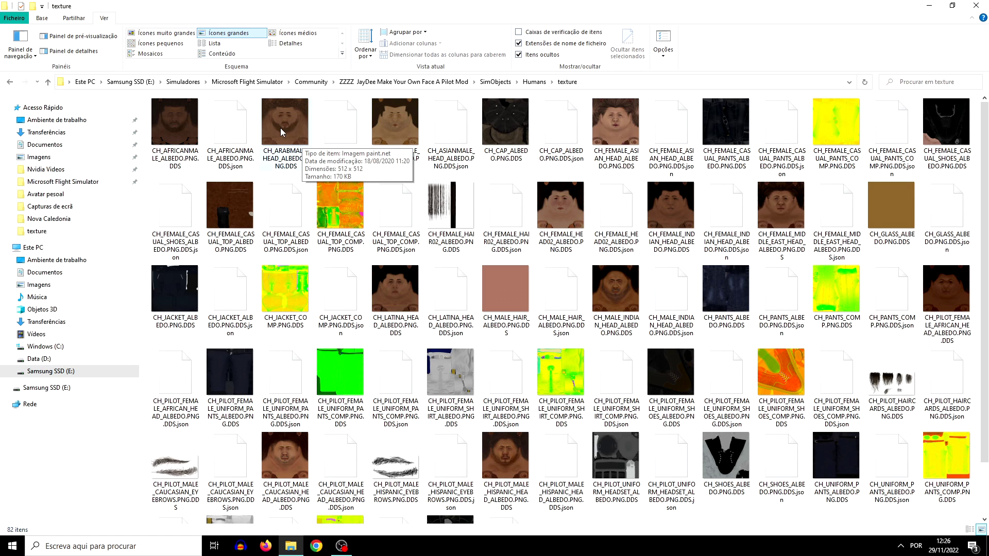
{"action": "left_click", "coordinate": [393, 139]}
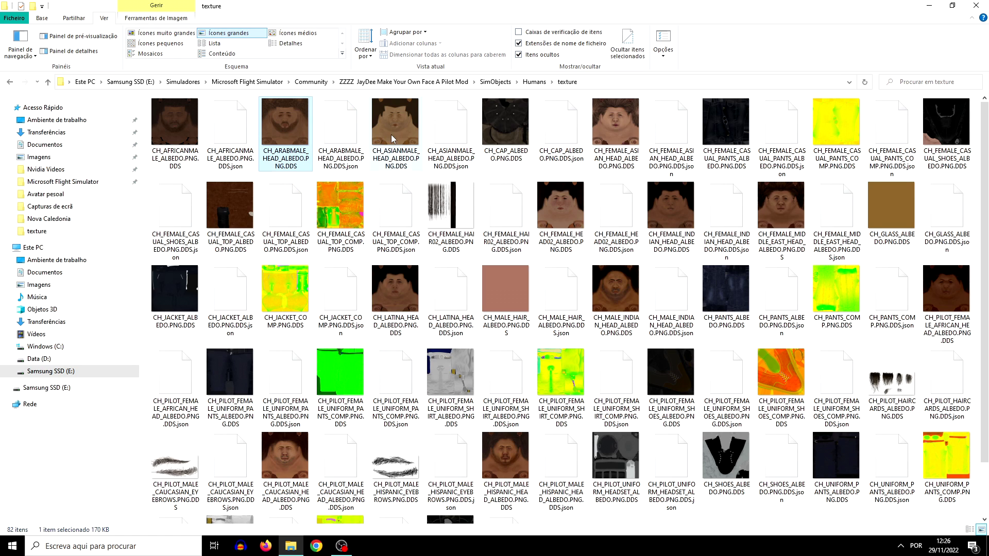
{"action": "left_click", "coordinate": [624, 137]}
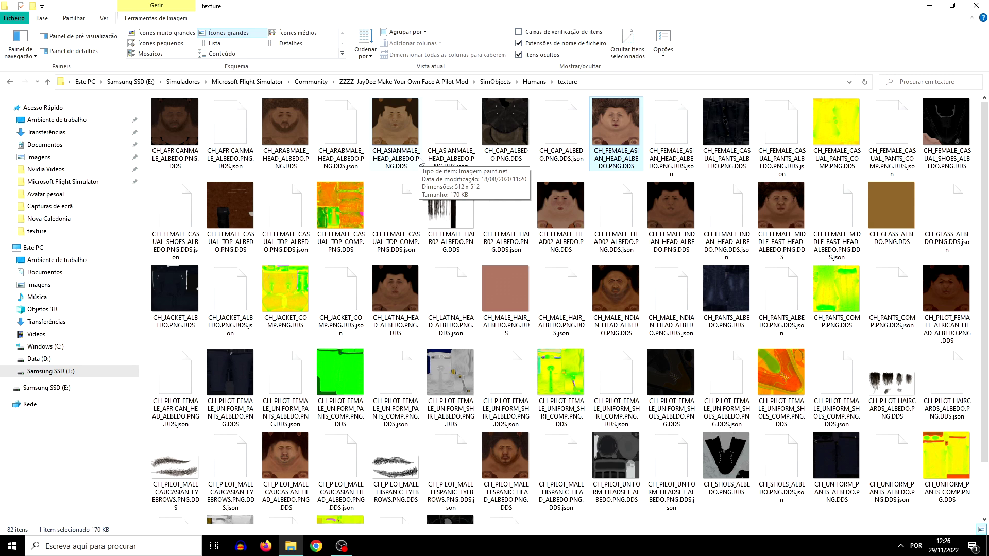
{"action": "scroll", "coordinate": [310, 401], "scroll_direction": "down", "scroll_amount": 1}
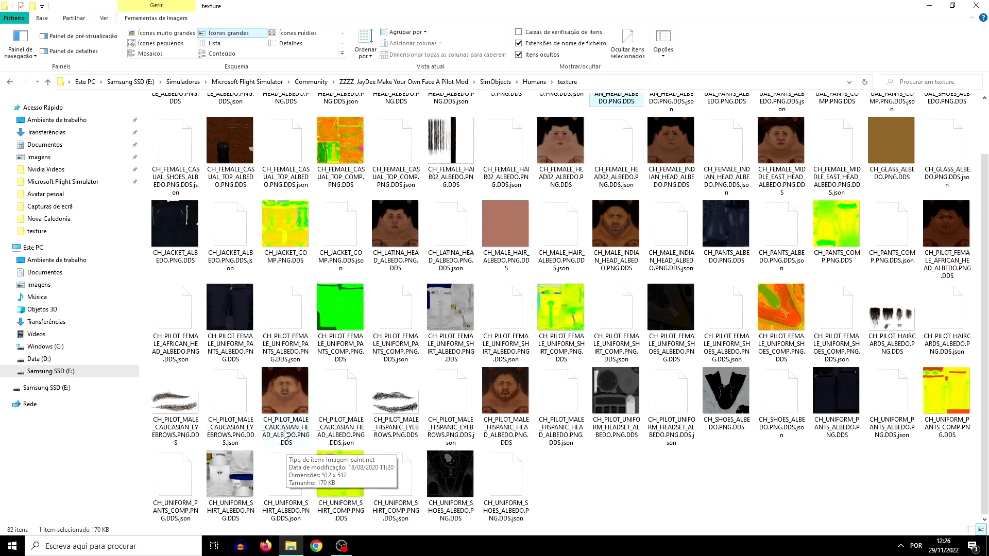
{"action": "left_click", "coordinate": [302, 425]}
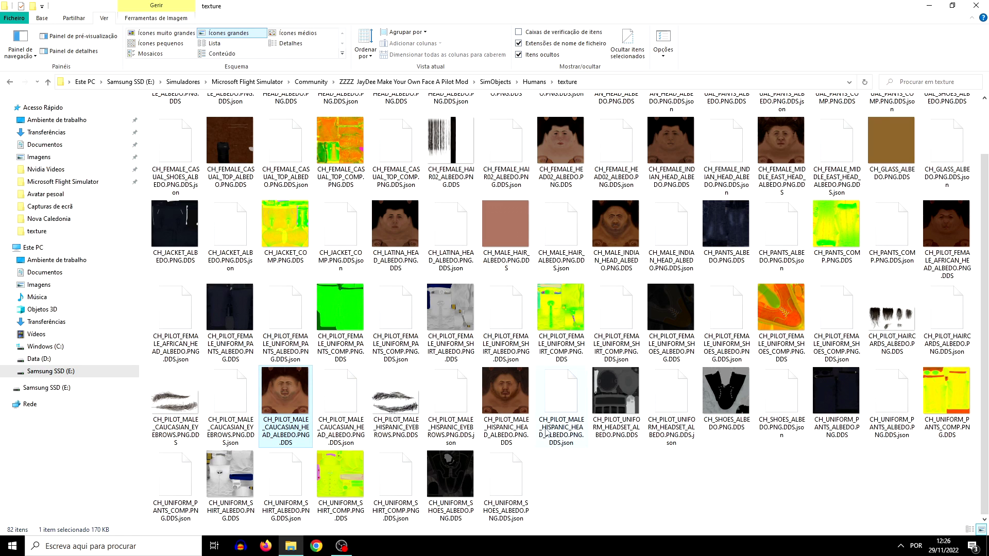
{"action": "left_click", "coordinate": [522, 433]}
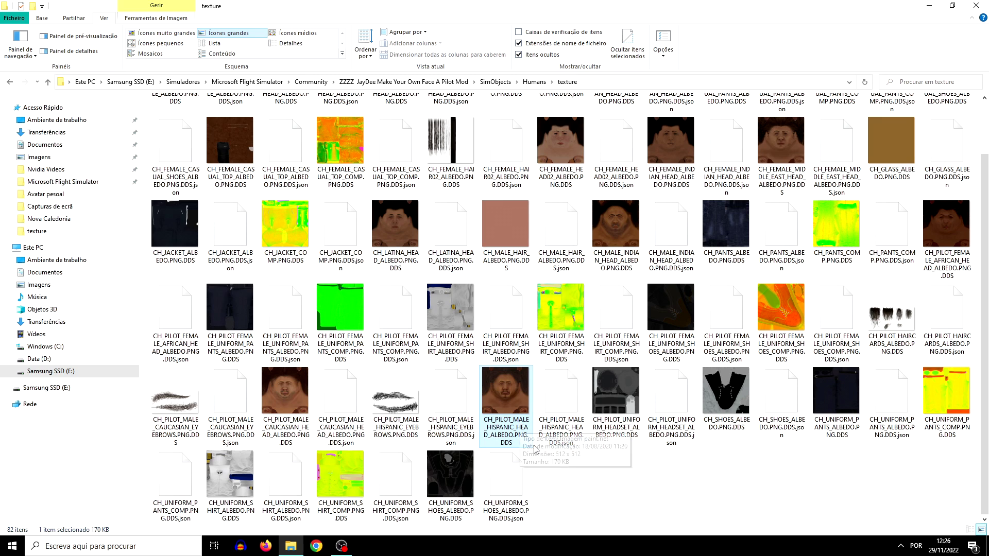
{"action": "scroll", "coordinate": [548, 312], "scroll_direction": "up", "scroll_amount": 2}
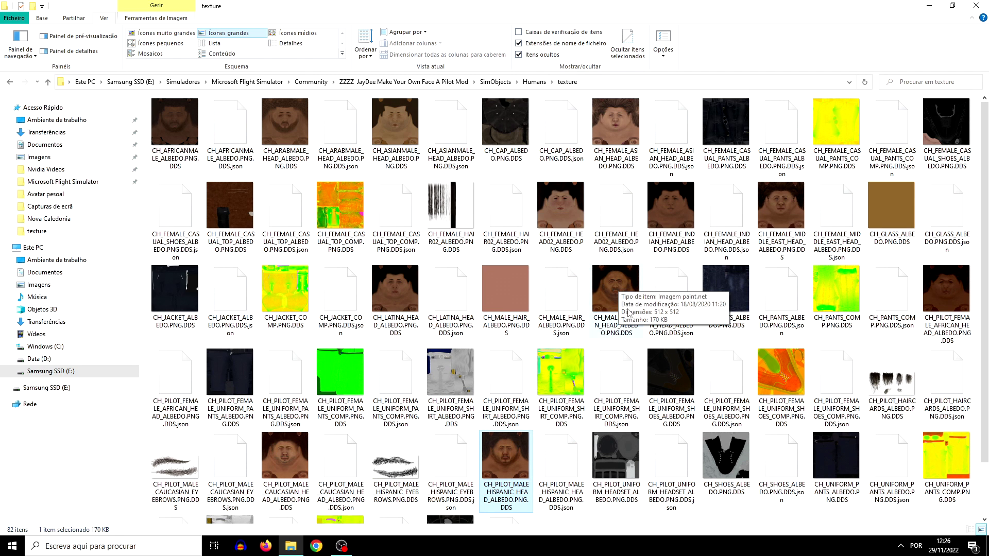
{"action": "scroll", "coordinate": [504, 190], "scroll_direction": "down", "scroll_amount": 2}
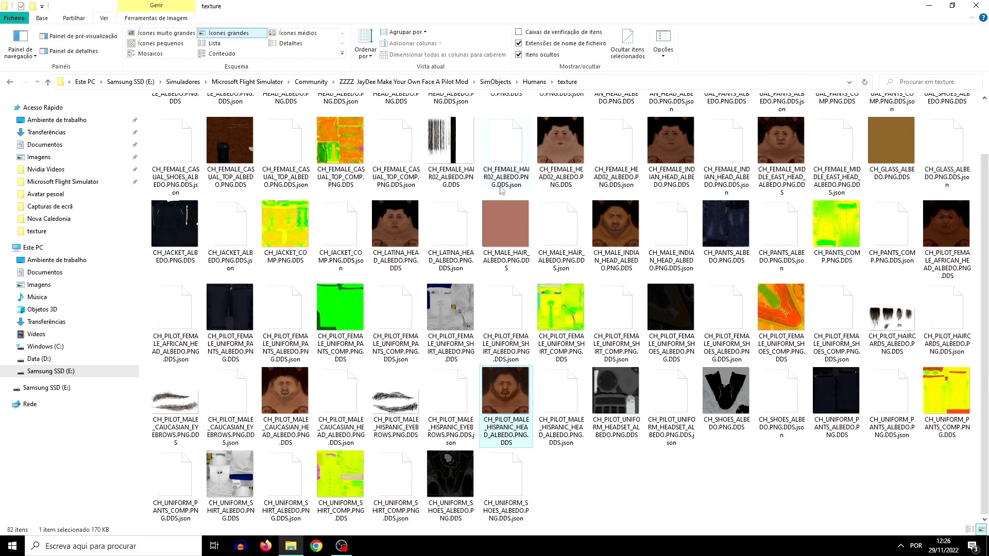
Step: Open CH_PILOT_MALE_CAUCASIAN_HEAD_ALBEDO.PNG.DDS in Paint.NET, plus the portrait em.png from the Avatar pesoal folder
{"action": "right_click", "coordinate": [292, 400]}
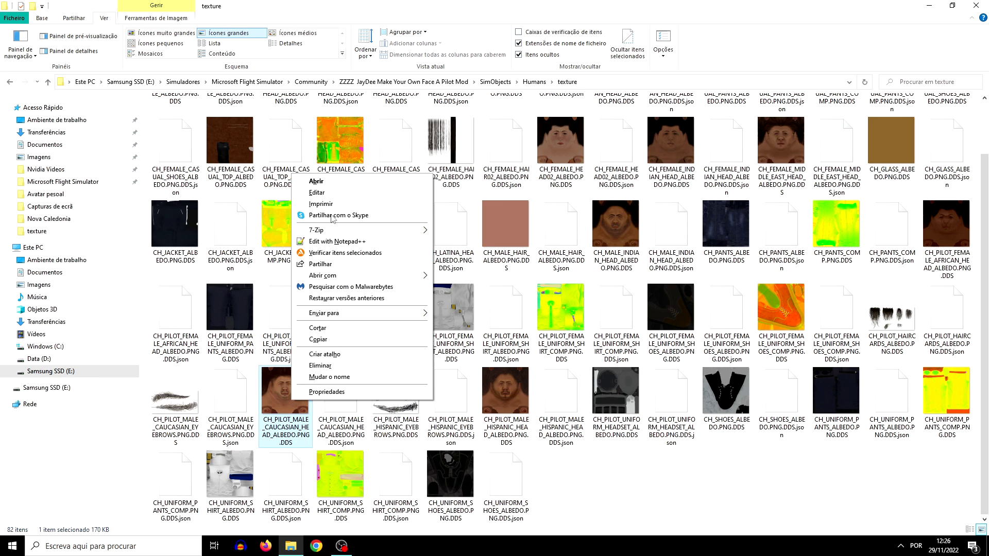
{"action": "mouse_move", "coordinate": [379, 276]}
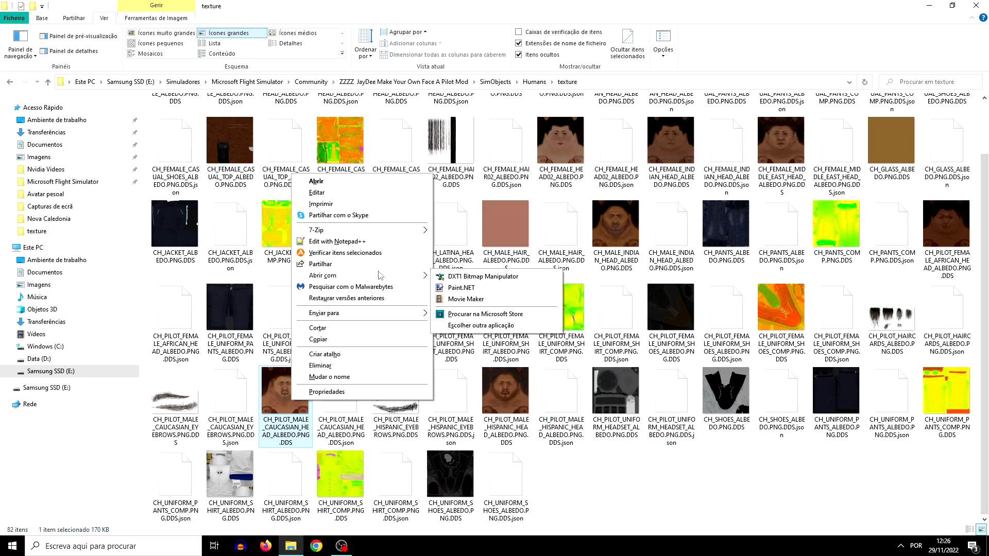
{"action": "left_click", "coordinate": [462, 288]}
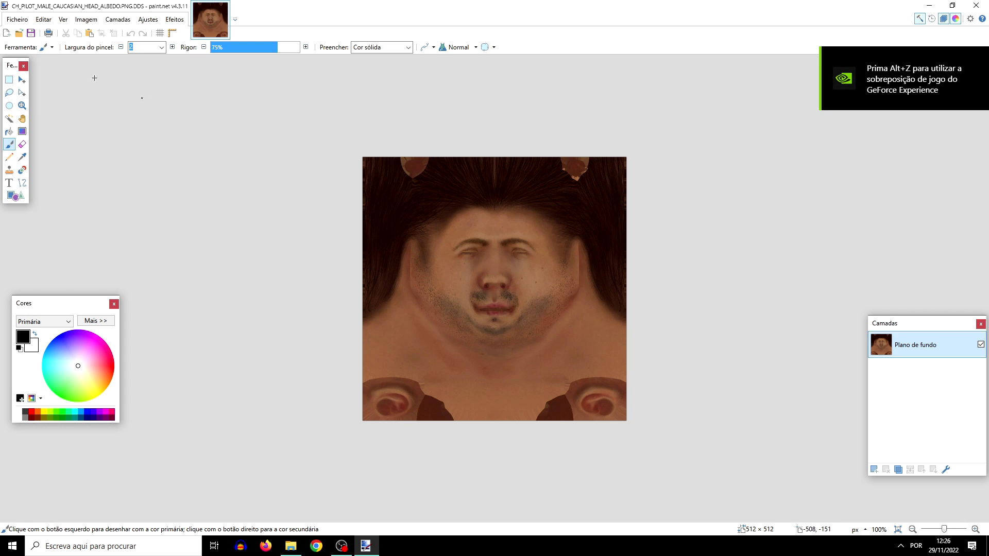
{"action": "left_click", "coordinate": [19, 34]}
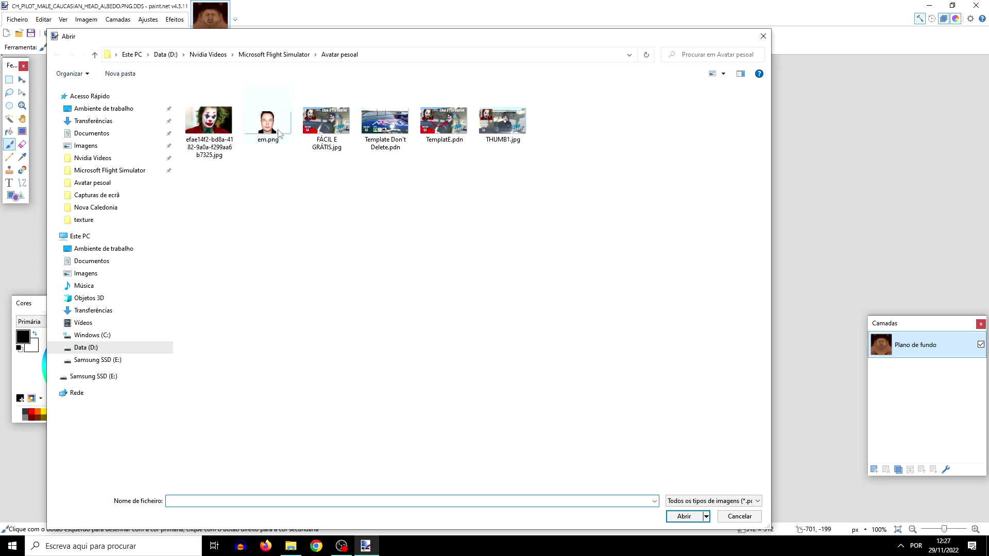
{"action": "double_click", "coordinate": [279, 133]}
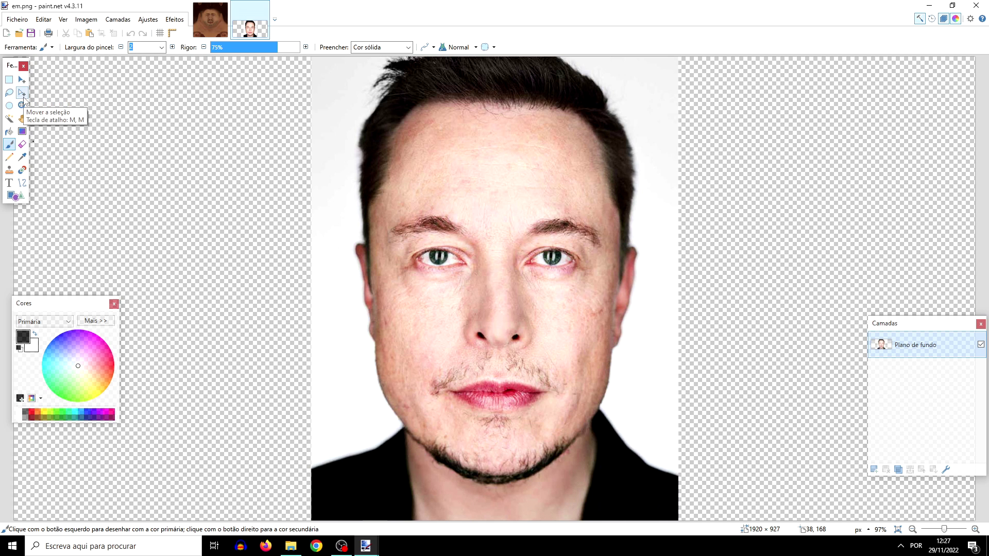
Step: Select the entire em.png portrait image and copy it
{"action": "left_click", "coordinate": [21, 93]}
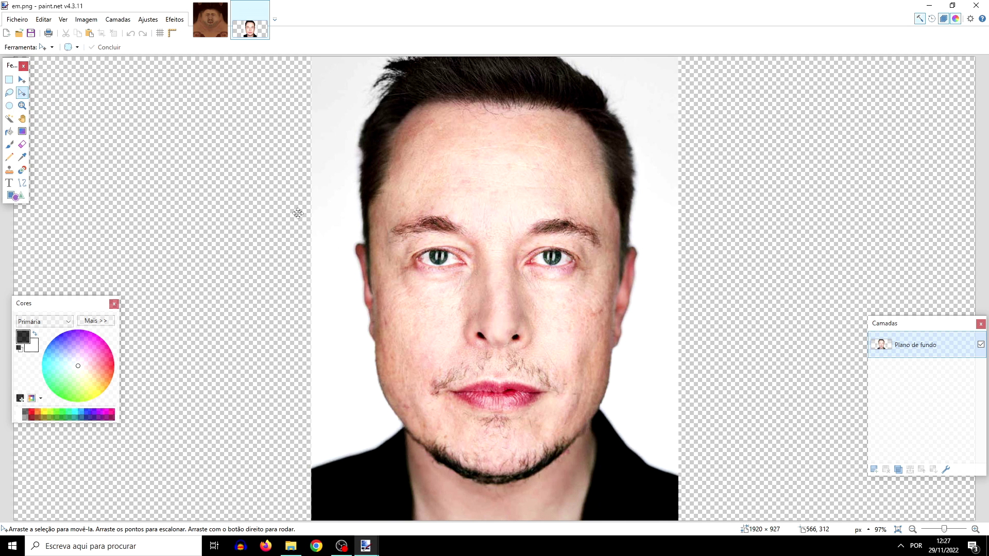
{"action": "key", "text": "ctrl+a"}
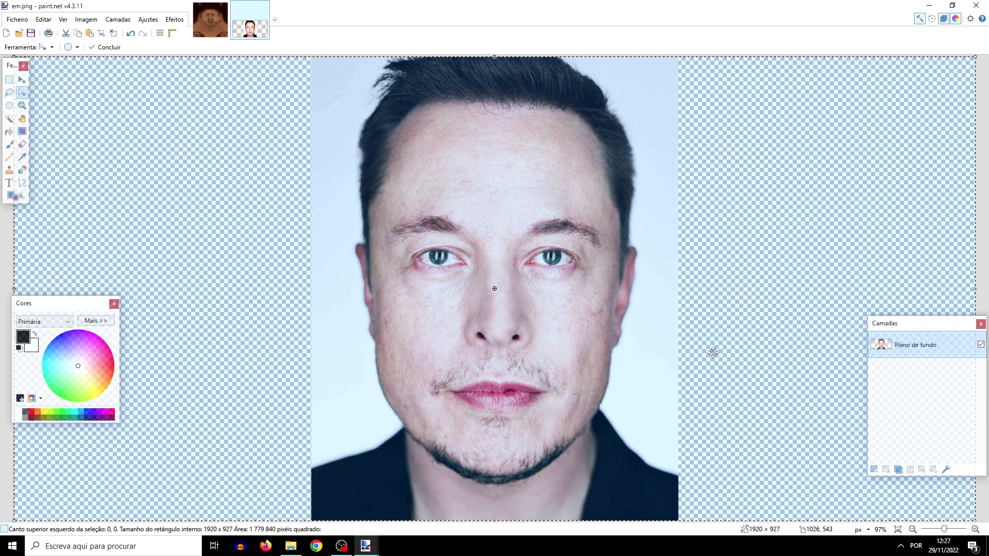
{"action": "scroll", "coordinate": [589, 360], "scroll_direction": "down", "scroll_amount": 3, "text": "ctrl"}
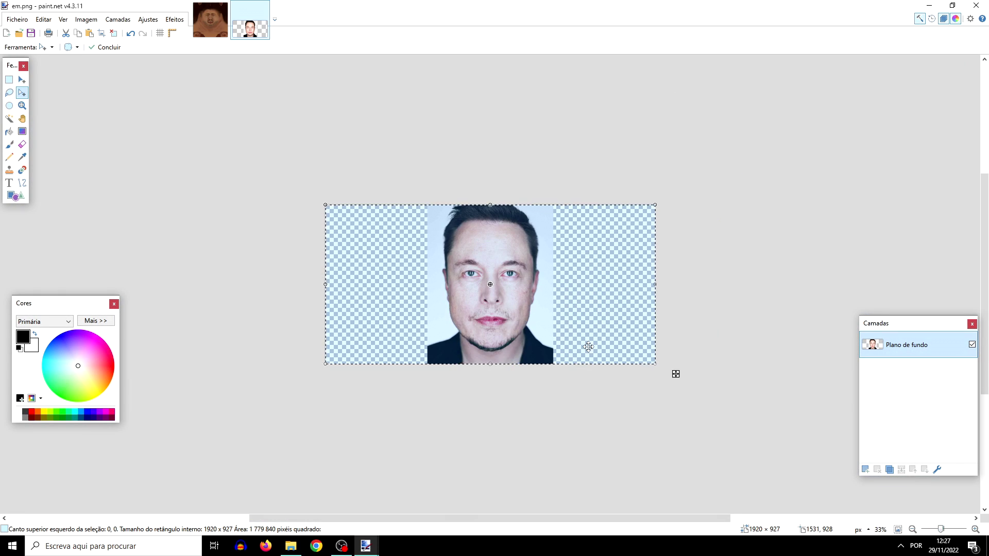
{"action": "scroll", "coordinate": [538, 320], "scroll_direction": "down", "scroll_amount": 2, "text": "ctrl"}
{"action": "scroll", "coordinate": [538, 319], "scroll_direction": "up", "scroll_amount": 6, "text": "ctrl"}
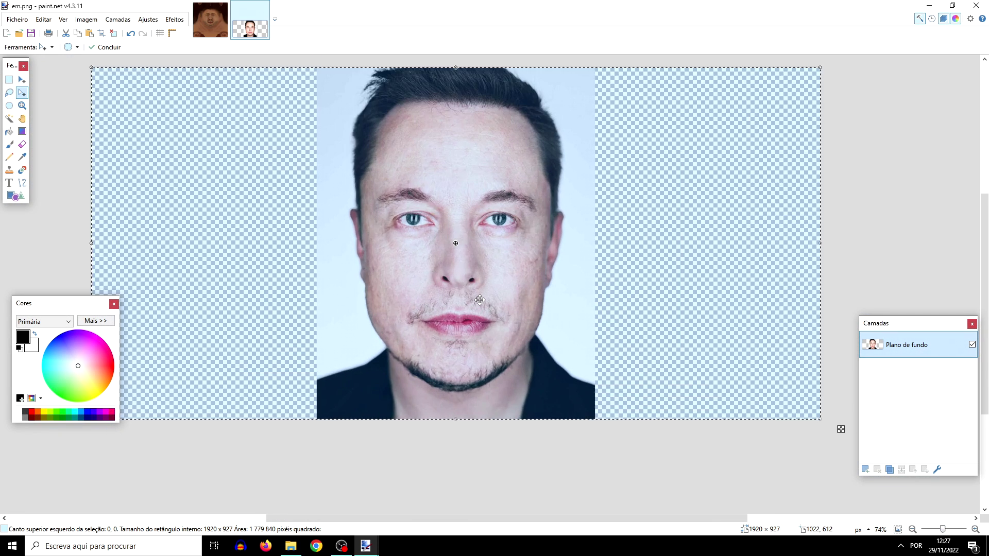
{"action": "scroll", "coordinate": [479, 302], "scroll_direction": "down", "scroll_amount": 2, "text": "ctrl"}
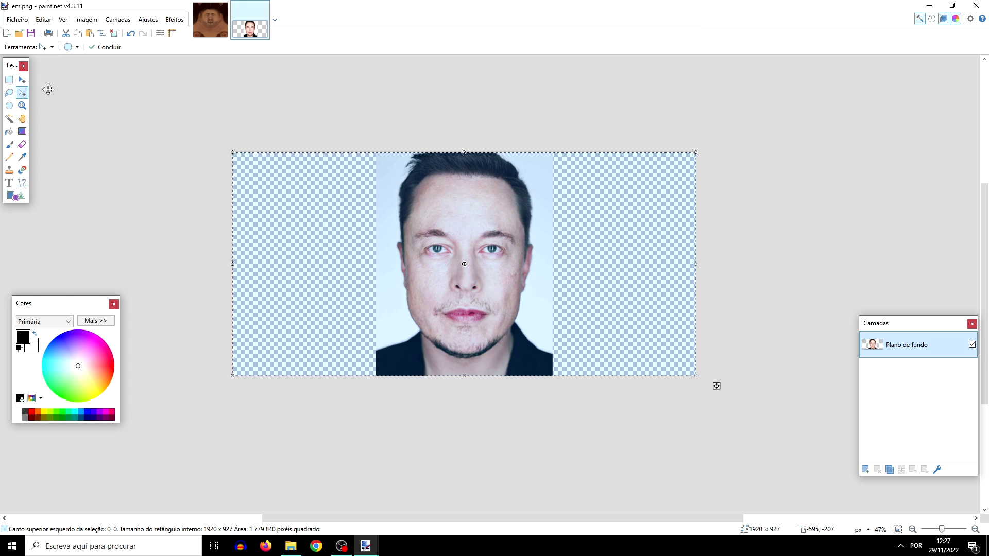
{"action": "left_click", "coordinate": [22, 81]}
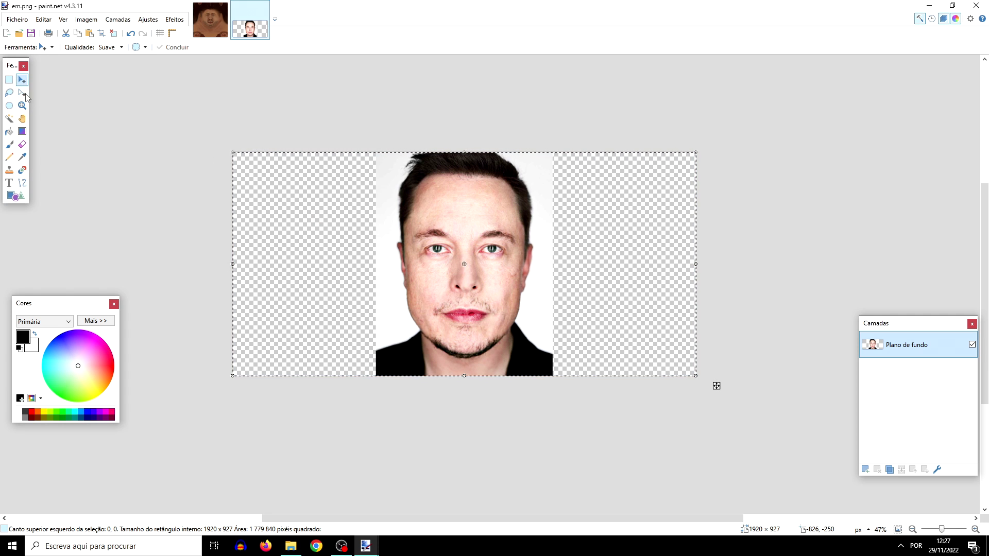
{"action": "left_click", "coordinate": [22, 93]}
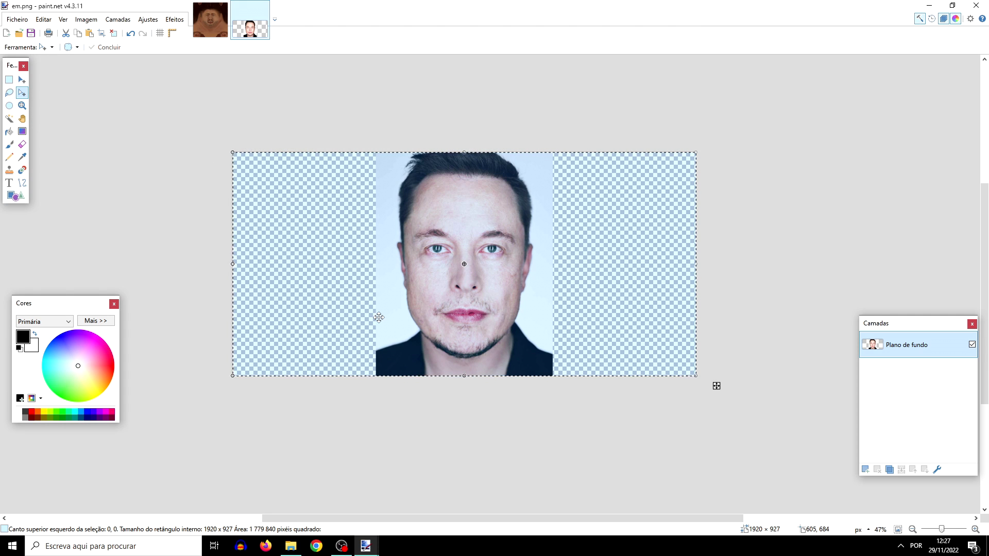
Step: Add a new layer to the Caucasian head texture and paste the portrait into it, keeping the current canvas size
{"action": "left_click", "coordinate": [204, 19]}
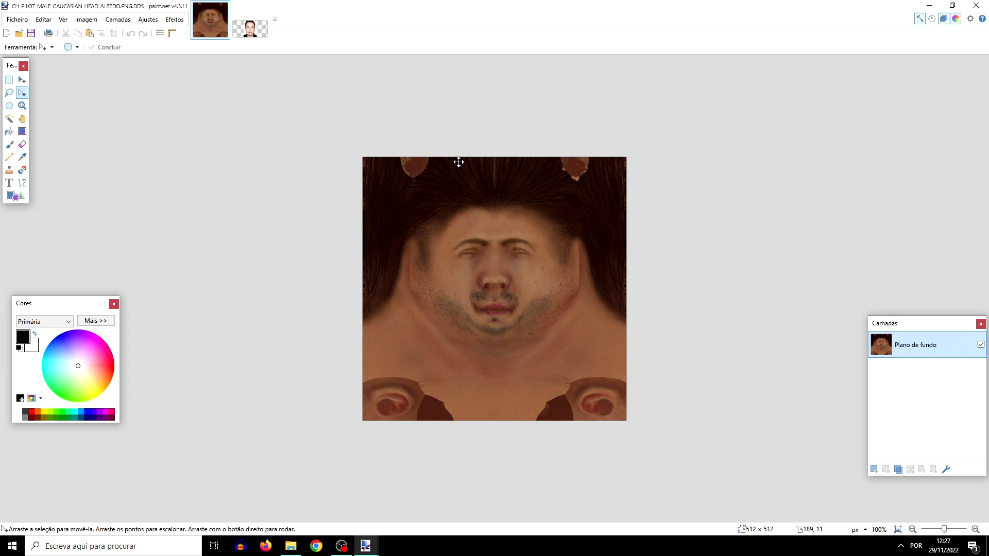
{"action": "left_click", "coordinate": [874, 470]}
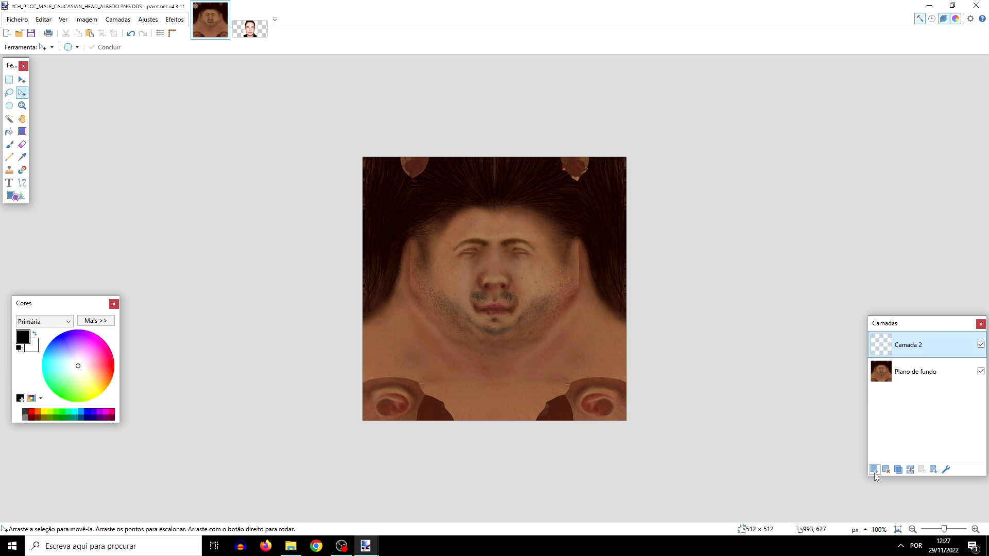
{"action": "key", "text": "ctrl+v"}
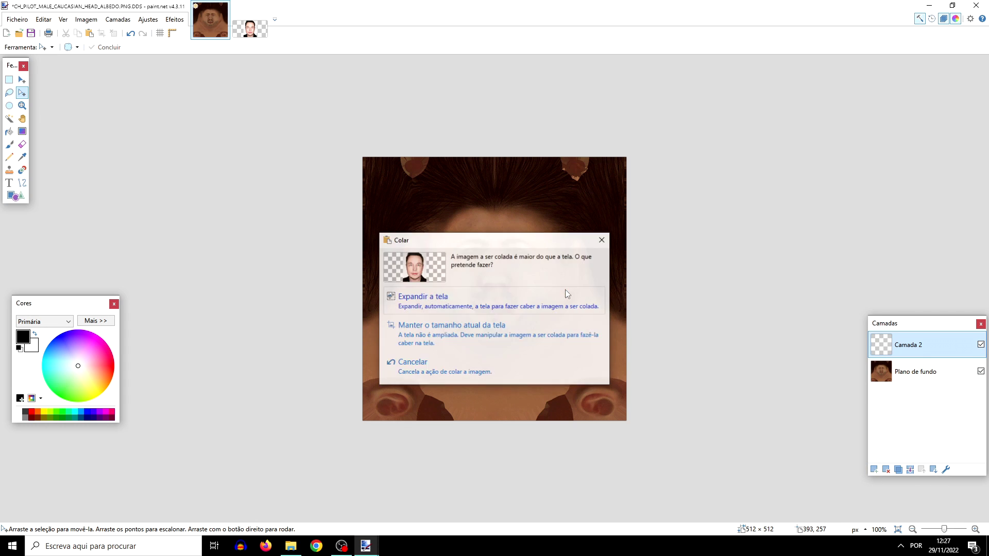
{"action": "left_click", "coordinate": [419, 330]}
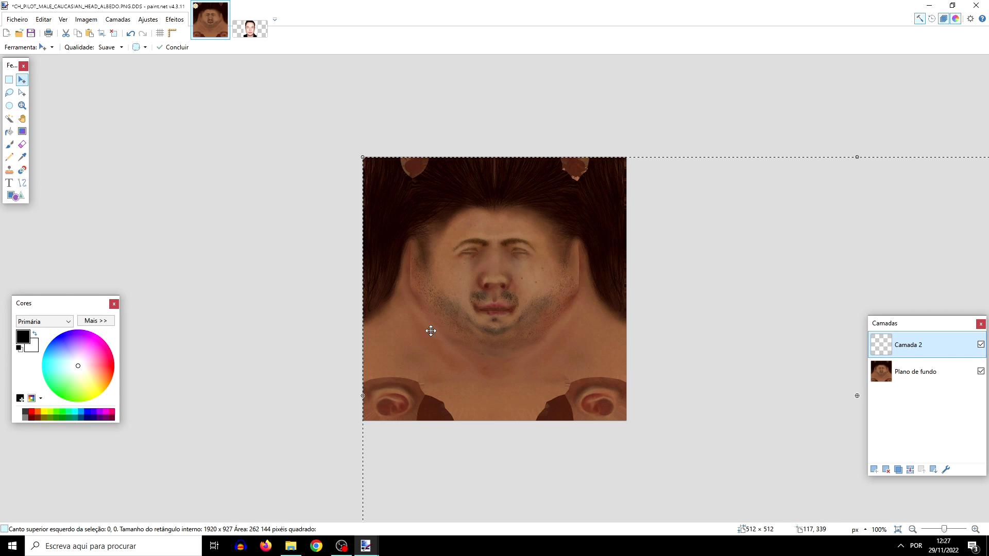
Step: Scale the pasted portrait down proportionally to about 700 × 338 pixels
{"action": "scroll", "coordinate": [490, 265], "scroll_direction": "down", "scroll_amount": 4}
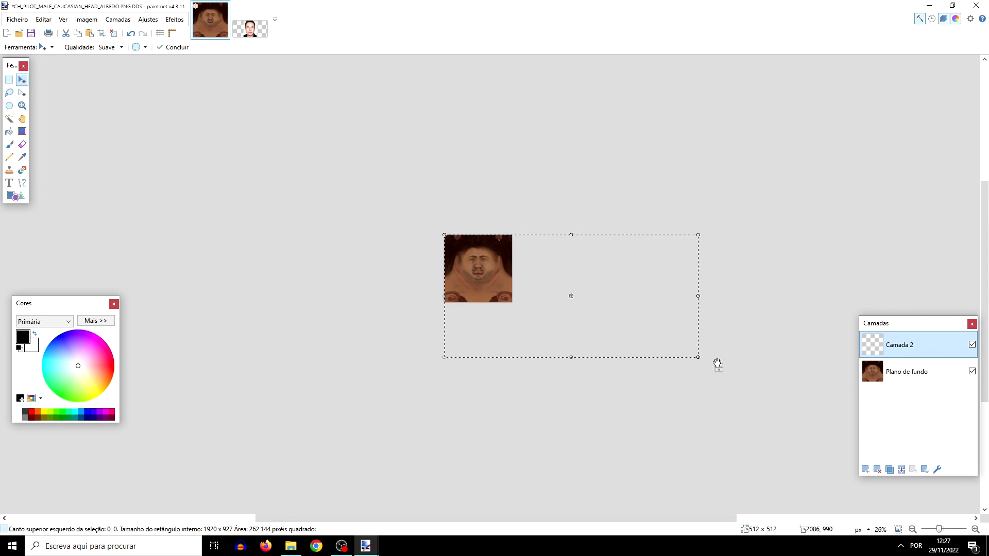
{"action": "left_click_drag", "start_coordinate": [699, 357], "coordinate": [536, 313]}
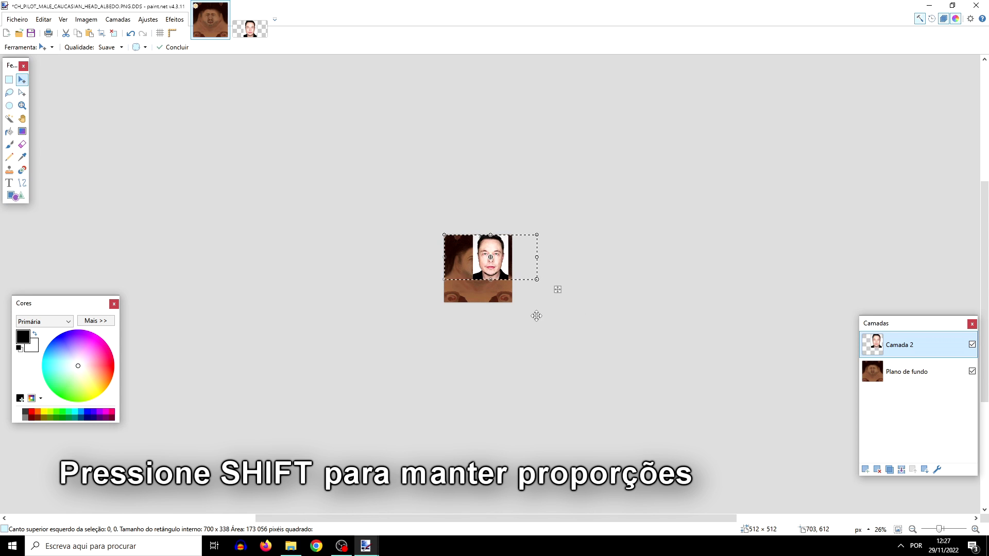
Step: Centre the pasted portrait over the face in the head texture
{"action": "scroll", "coordinate": [525, 310], "scroll_direction": "up", "scroll_amount": 5}
{"action": "left_click_drag", "start_coordinate": [525, 310], "coordinate": [465, 329]}
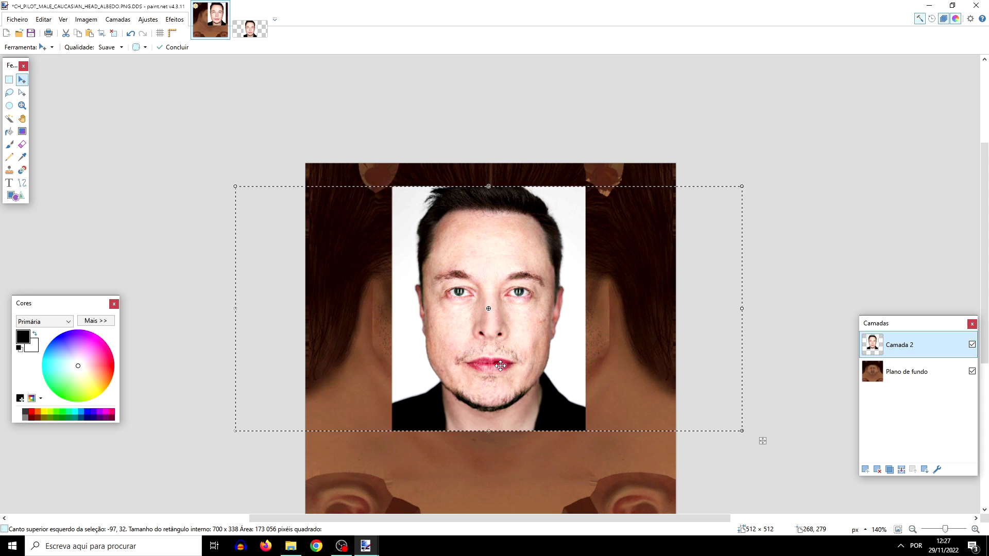
{"action": "left_click_drag", "start_coordinate": [499, 242], "coordinate": [620, 243]}
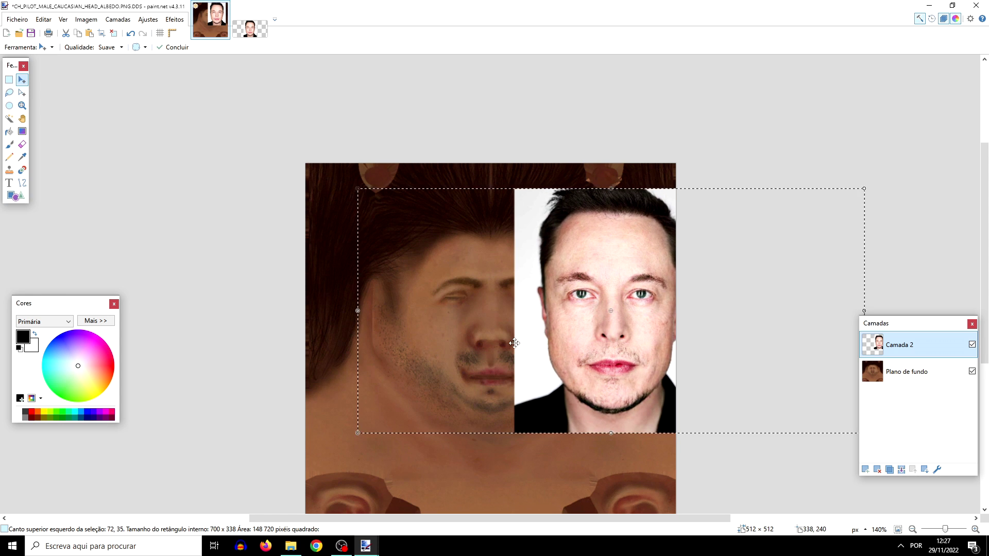
{"action": "left_click_drag", "start_coordinate": [606, 332], "coordinate": [488, 337]}
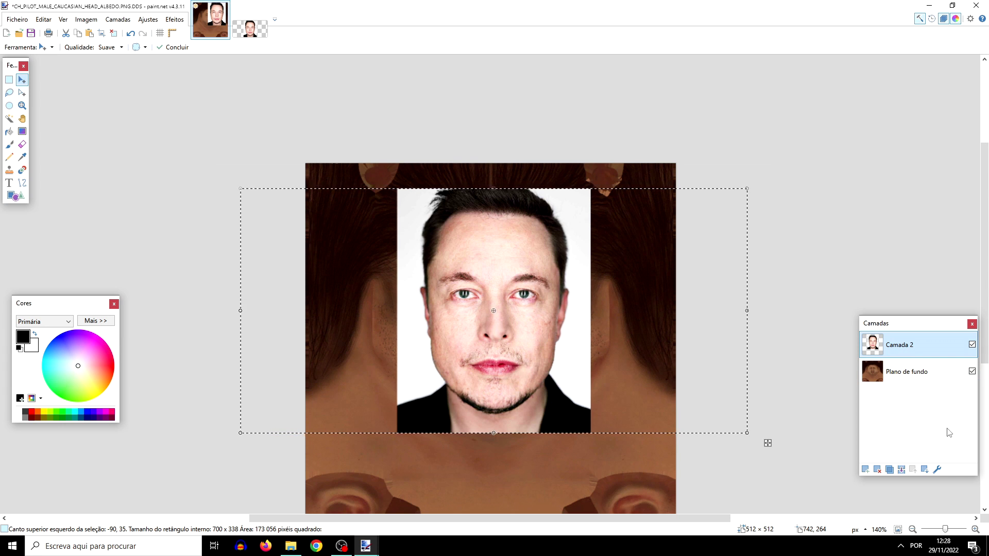
Step: Reduce the opacity of the portrait layer Camada 2 to 68 so the texture's face shows through
{"action": "left_click", "coordinate": [937, 470]}
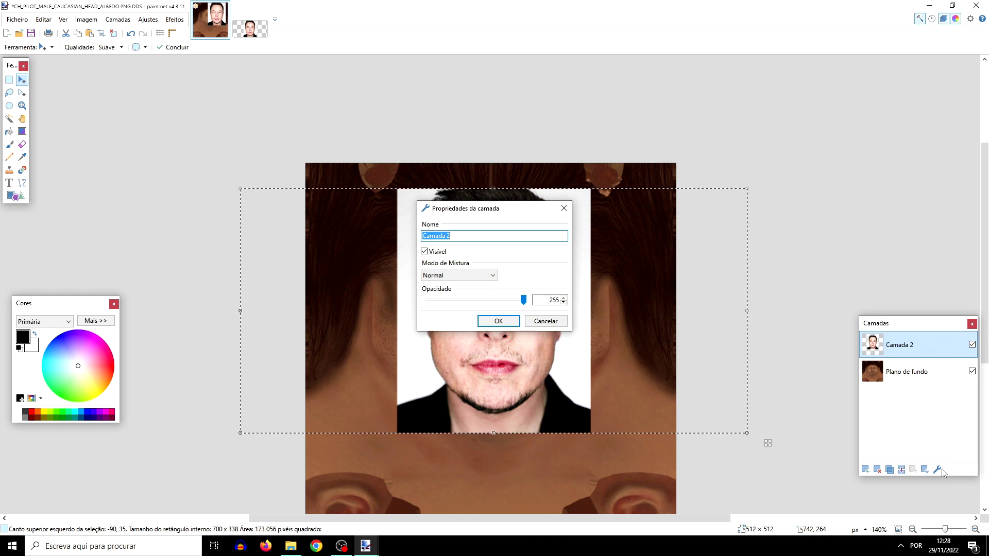
{"action": "left_click_drag", "start_coordinate": [523, 300], "coordinate": [482, 300]}
{"action": "left_click_drag", "start_coordinate": [484, 208], "coordinate": [706, 169]}
{"action": "left_click_drag", "start_coordinate": [704, 262], "coordinate": [675, 266]}
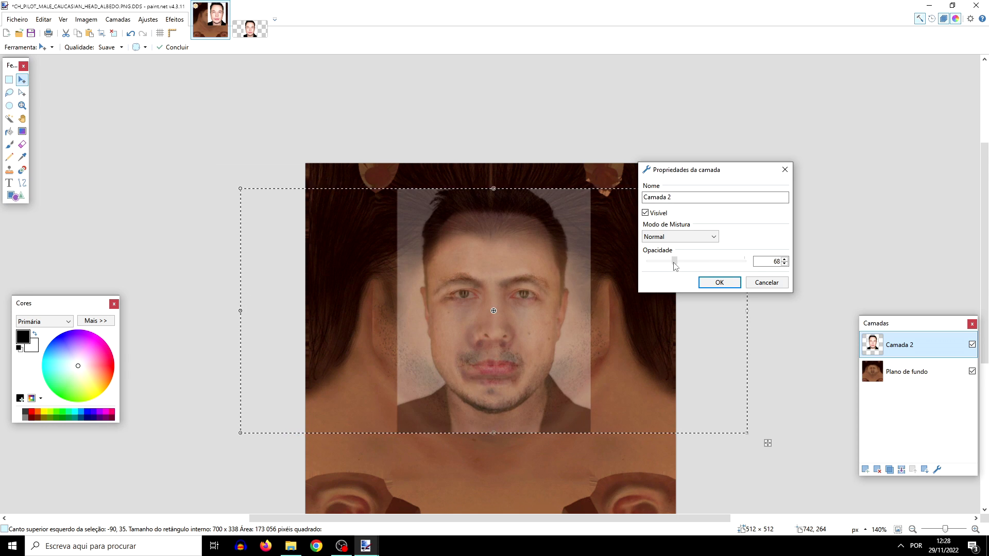
{"action": "left_click", "coordinate": [734, 282]}
Step: Align the semi-transparent portrait with the texture's face, stretching it downward to about 700 × 346 pixels and comparing it with the layer hidden
{"action": "left_click_drag", "start_coordinate": [536, 335], "coordinate": [534, 339]}
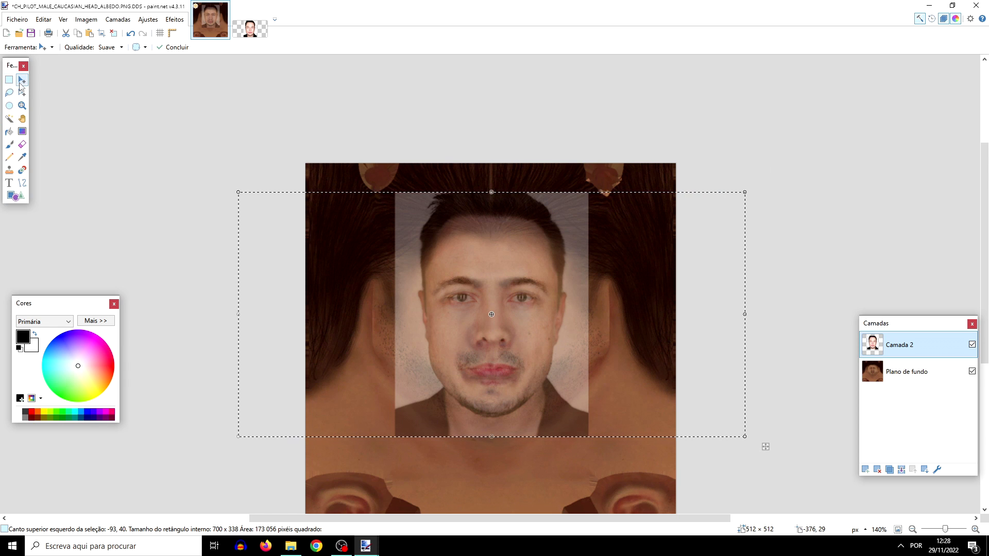
{"action": "left_click_drag", "start_coordinate": [492, 439], "coordinate": [489, 445]}
{"action": "left_click", "coordinate": [972, 345]}
{"action": "left_click", "coordinate": [973, 345]}
{"action": "left_click", "coordinate": [973, 344]}
{"action": "left_click", "coordinate": [973, 345]}
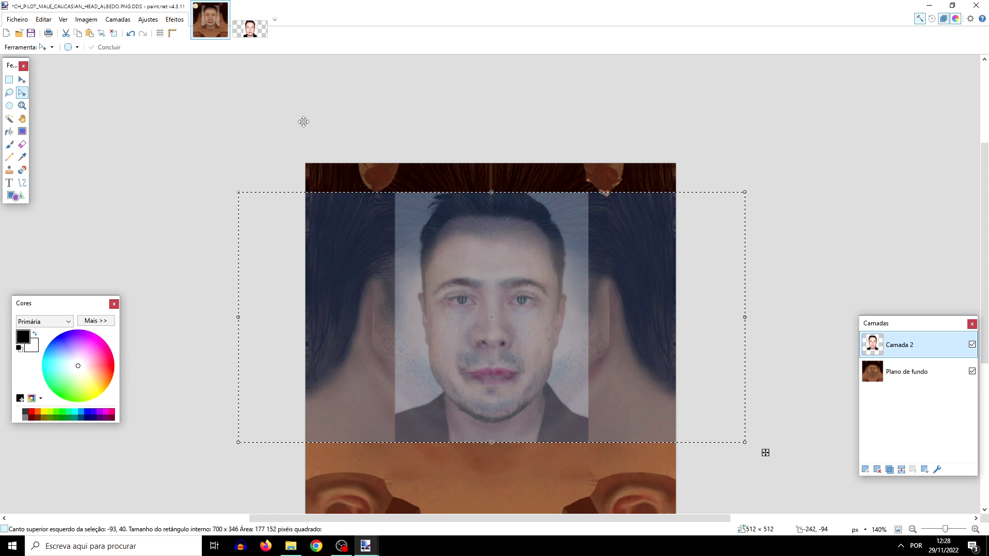
Step: Narrow the selection to the portrait's left part, about 282 × 346 pixels, and stretch it outward to about 713 pixels wide
{"action": "left_click_drag", "start_coordinate": [746, 315], "coordinate": [444, 350]}
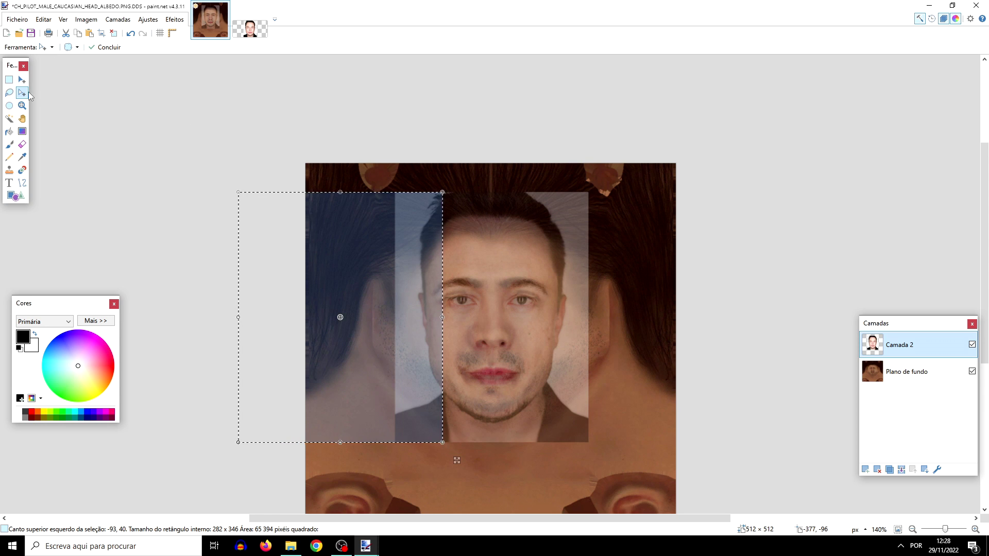
{"action": "left_click", "coordinate": [22, 80]}
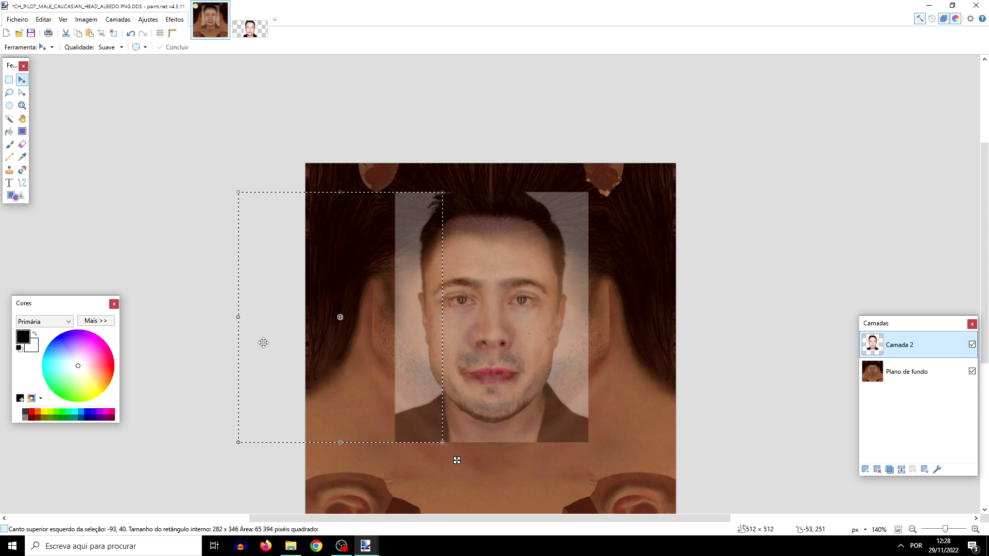
{"action": "left_click_drag", "start_coordinate": [237, 319], "coordinate": [2, 287]}
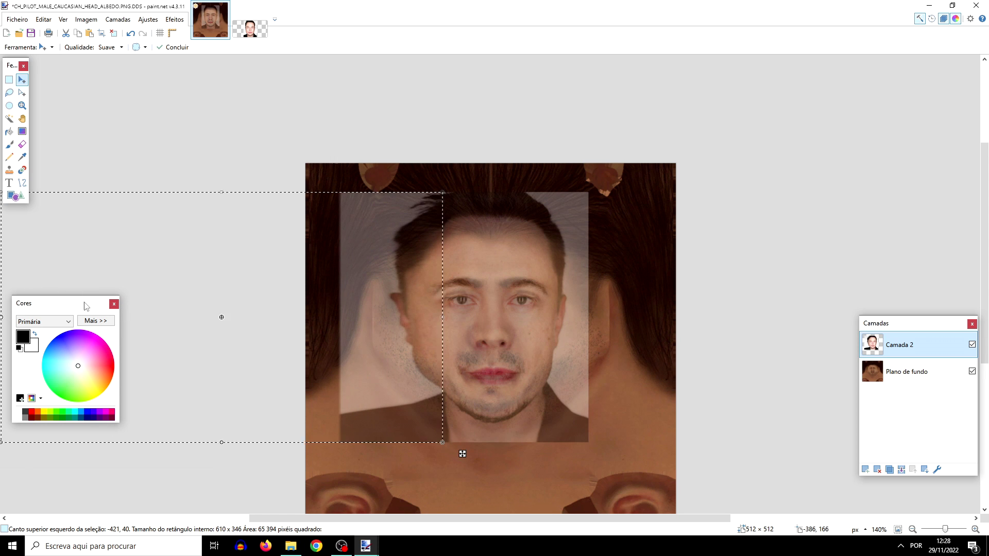
{"action": "scroll", "coordinate": [309, 281], "scroll_direction": "down", "scroll_amount": 2, "text": "ctrl"}
{"action": "left_click_drag", "start_coordinate": [155, 299], "coordinate": [115, 294]}
{"action": "scroll", "coordinate": [456, 325], "scroll_direction": "up", "scroll_amount": 3, "text": "ctrl"}
{"action": "scroll", "coordinate": [419, 331], "scroll_direction": "up", "scroll_amount": 1, "text": "ctrl"}
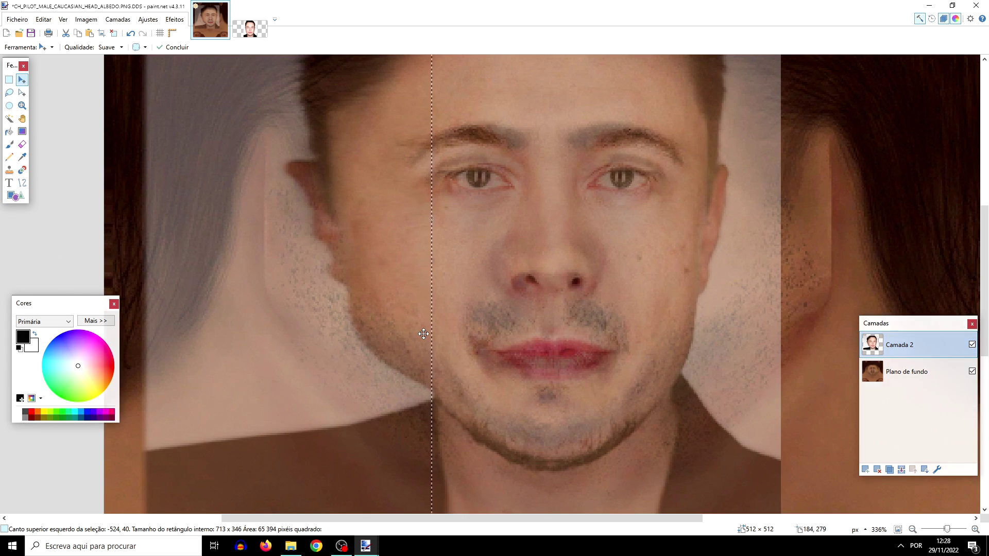
{"action": "scroll", "coordinate": [407, 322], "scroll_direction": "down", "scroll_amount": 2, "text": "ctrl"}
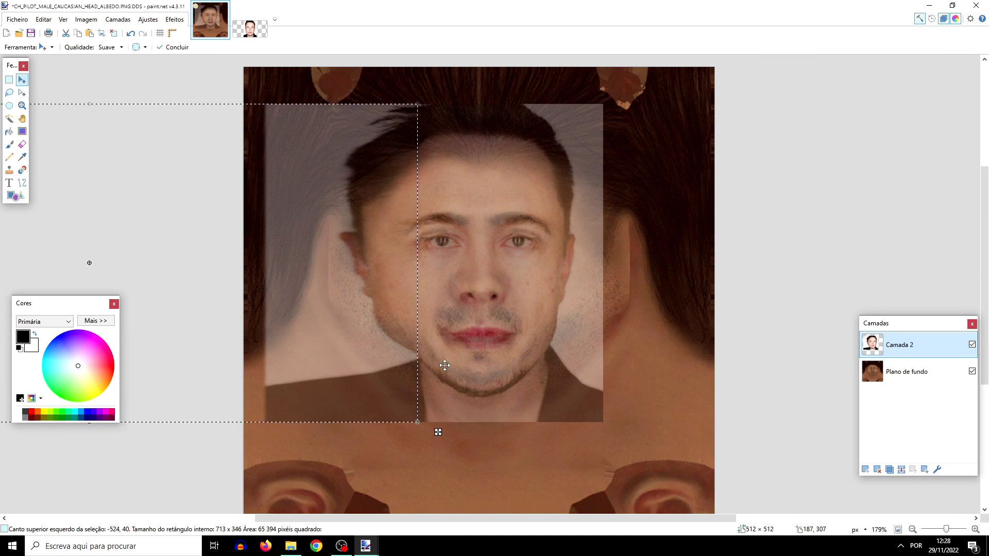
{"action": "scroll", "coordinate": [401, 309], "scroll_direction": "down", "scroll_amount": 2, "text": "ctrl"}
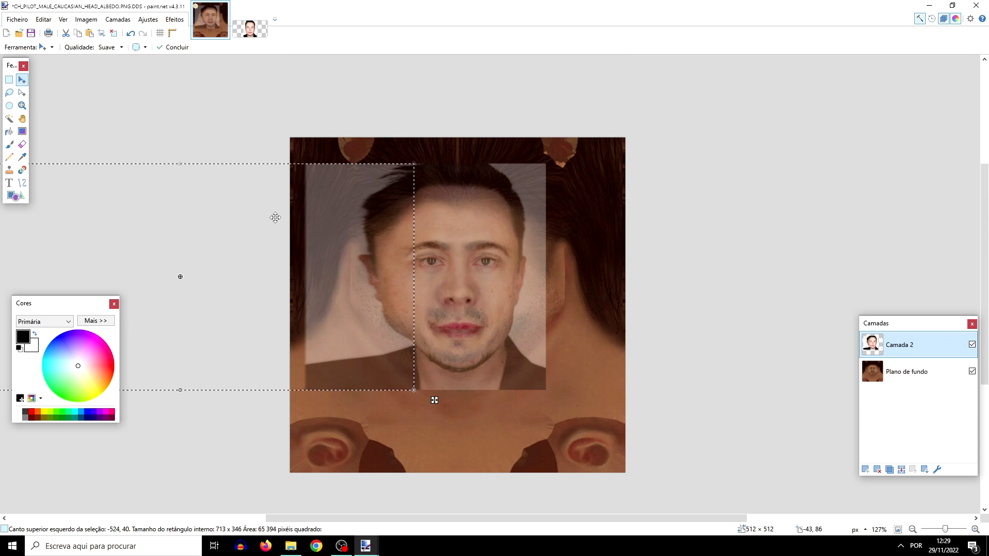
Step: Select the portrait's right part, about 179 × 512 pixels, and stretch it outward to about 572 pixels wide
{"action": "key", "text": "ctrl+a"}
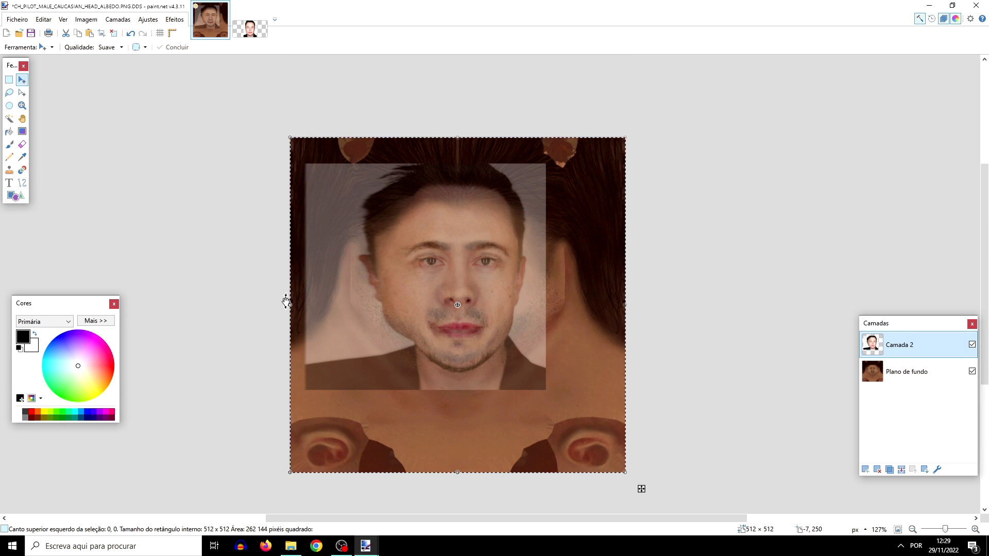
{"action": "key", "text": "m"}
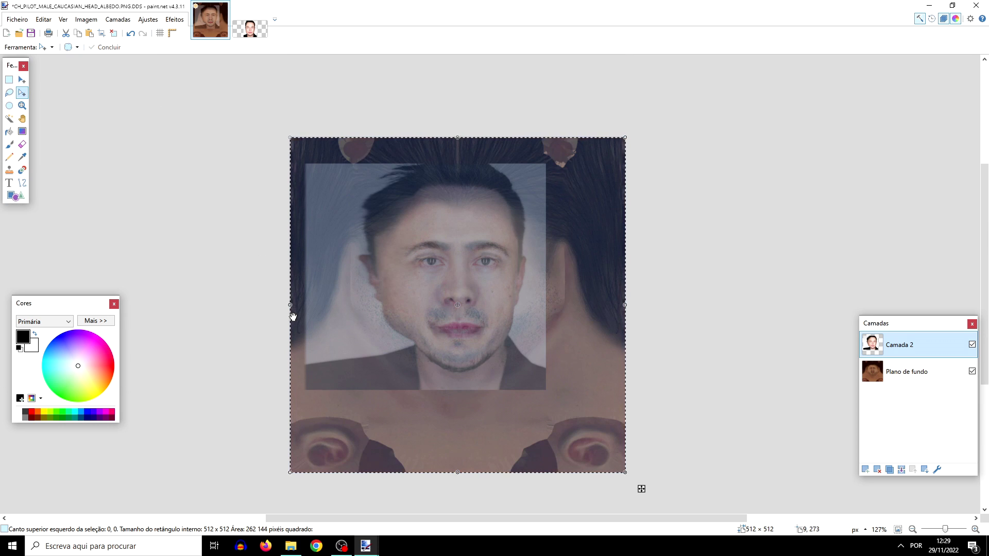
{"action": "left_click_drag", "start_coordinate": [291, 306], "coordinate": [507, 334]}
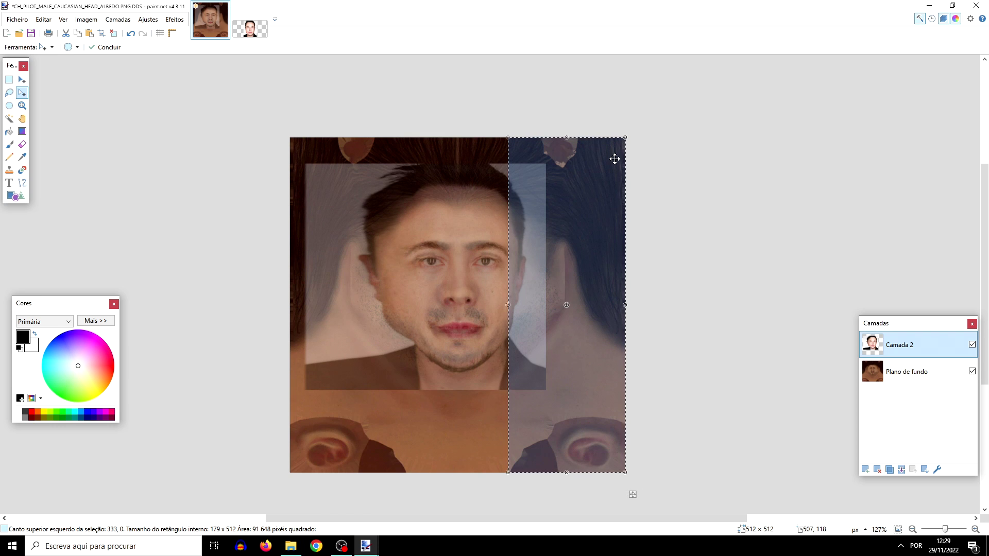
{"action": "left_click", "coordinate": [22, 80]}
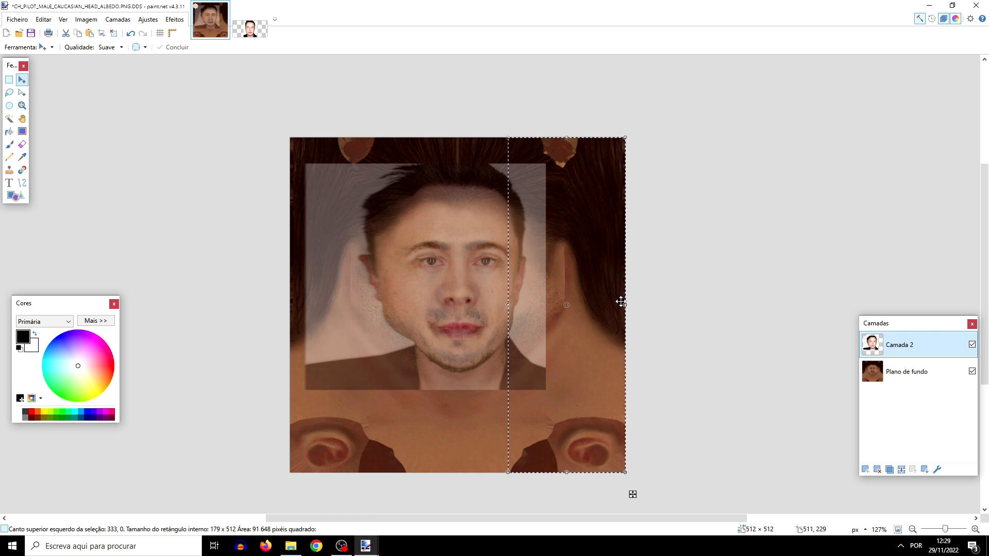
{"action": "left_click_drag", "start_coordinate": [624, 305], "coordinate": [870, 262]}
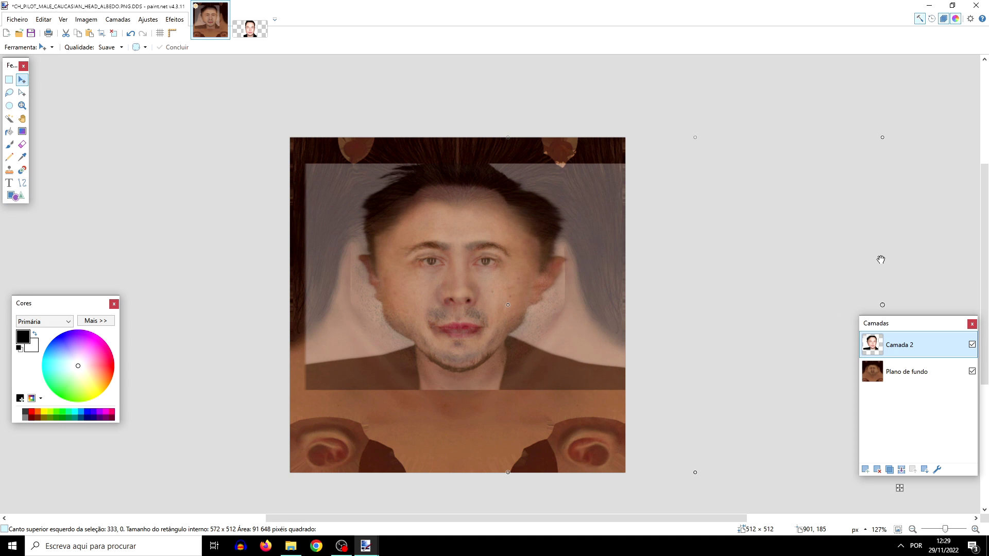
Step: Select the entire portrait layer, enlarge it to about 542 × 536 pixels and realign it with the texture's face
{"action": "key", "text": "ctrl+z"}
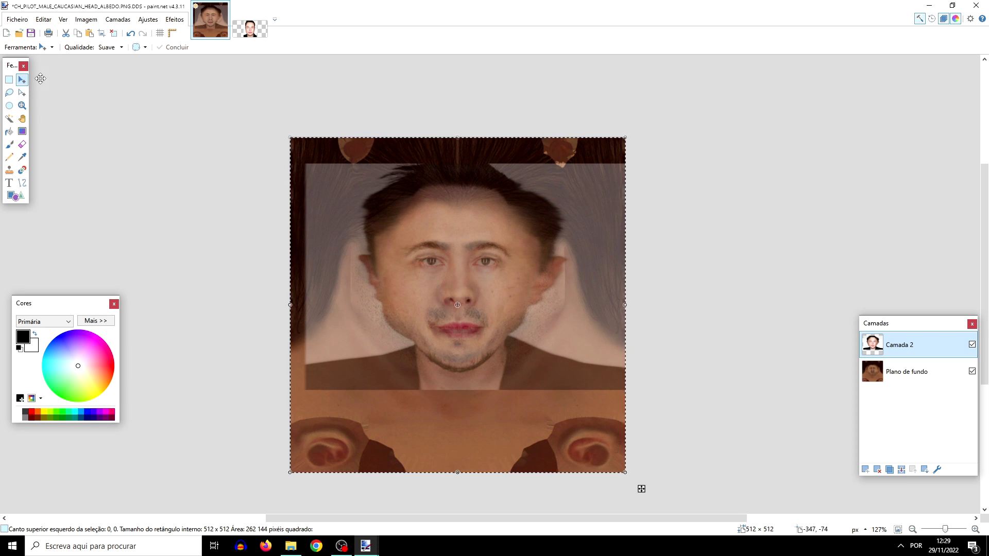
{"action": "left_click_drag", "start_coordinate": [311, 473], "coordinate": [279, 480]}
{"action": "left_click_drag", "start_coordinate": [634, 139], "coordinate": [637, 129]}
{"action": "left_click_drag", "start_coordinate": [537, 281], "coordinate": [534, 281]}
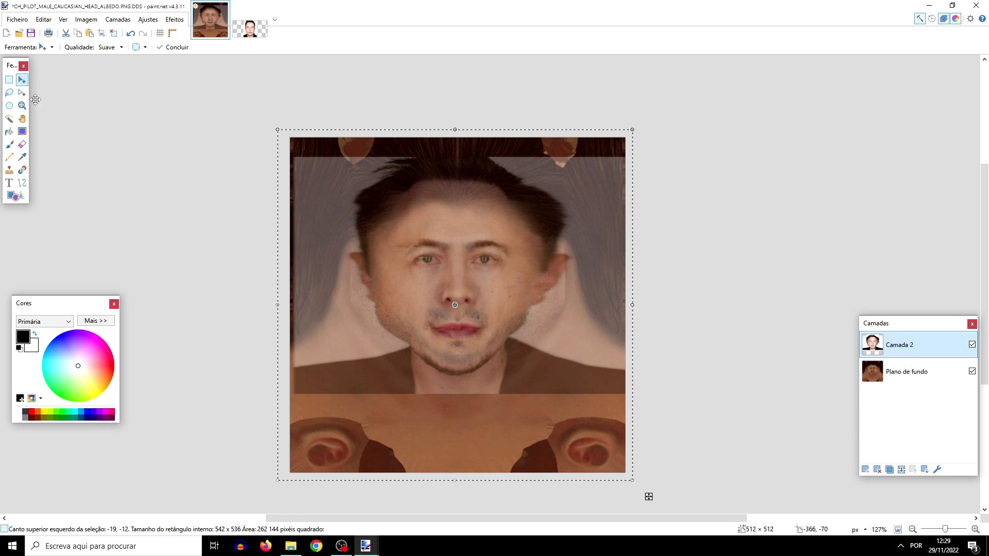
Step: Select only the part of the portrait below the mouth, about 542 × 209 pixels, and compress it upward to fit the chin
{"action": "left_click", "coordinate": [22, 94]}
{"action": "left_click_drag", "start_coordinate": [460, 132], "coordinate": [487, 343]}
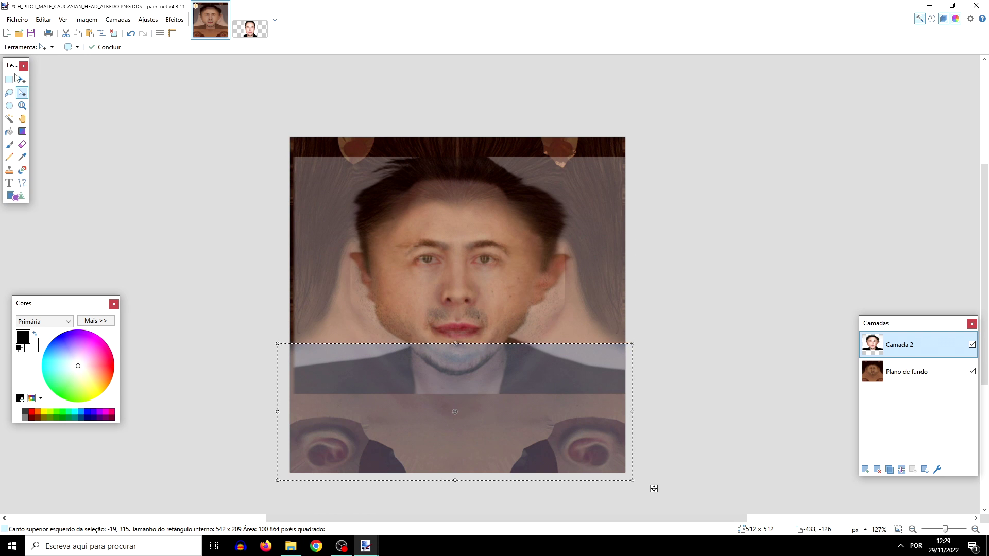
{"action": "left_click", "coordinate": [23, 80]}
{"action": "left_click_drag", "start_coordinate": [456, 482], "coordinate": [456, 455]}
{"action": "key", "text": "ctrl+a"}
Step: Compare the portrait with the underlying face by hiding and showing Camada 2, and restore its opacity to 255
{"action": "left_click", "coordinate": [973, 346]}
{"action": "left_click", "coordinate": [973, 345]}
{"action": "left_click", "coordinate": [973, 345]}
{"action": "left_click", "coordinate": [972, 345]}
{"action": "left_click", "coordinate": [972, 345]}
{"action": "left_click", "coordinate": [973, 346]}
{"action": "left_click", "coordinate": [938, 470]}
{"action": "left_click", "coordinate": [544, 302]}
{"action": "type", "text": "255"}
{"action": "left_click", "coordinate": [509, 323]}
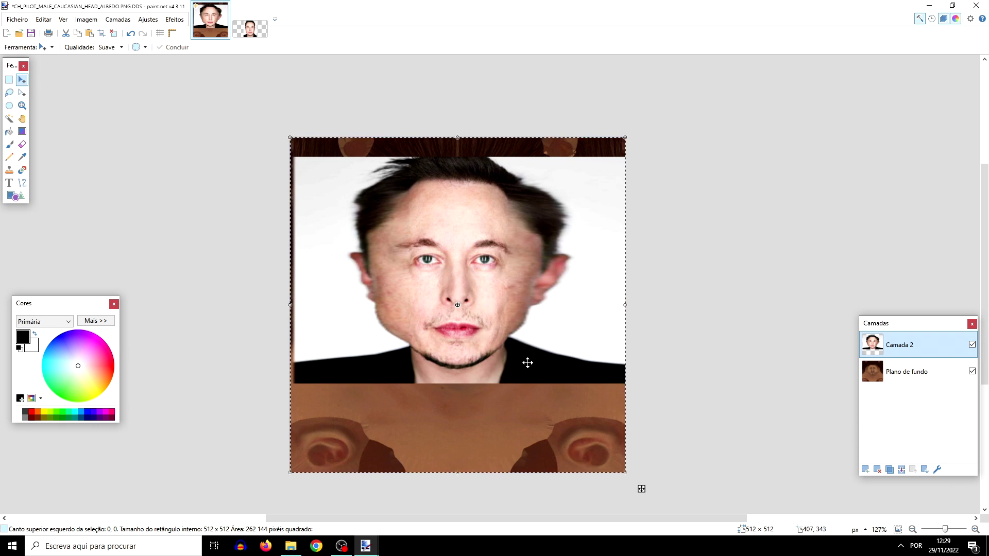
Step: Erase the white background and black clothing at the lower left of the portrait with an 85-pixel Eraser
{"action": "left_click", "coordinate": [22, 144]}
{"action": "left_click", "coordinate": [298, 47]}
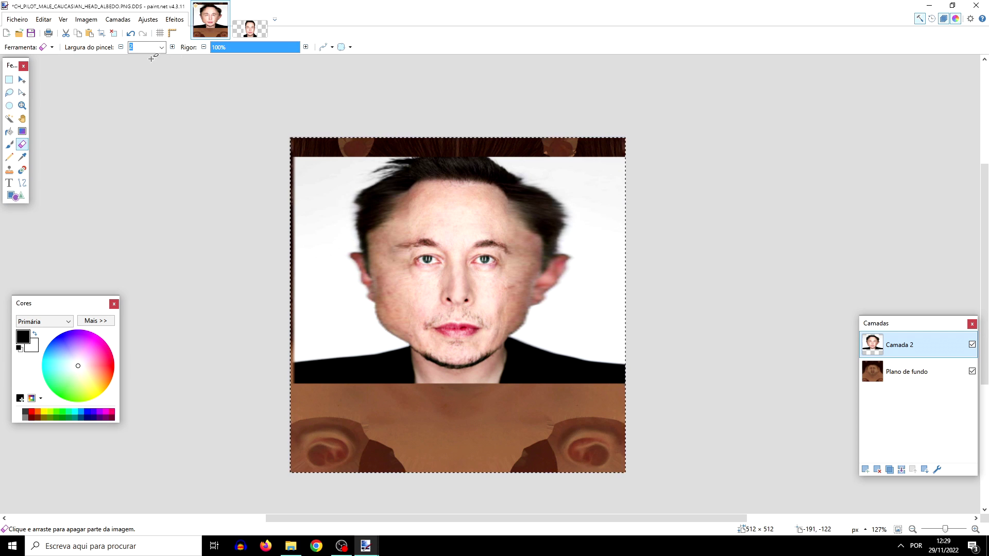
{"action": "left_click", "coordinate": [162, 47]}
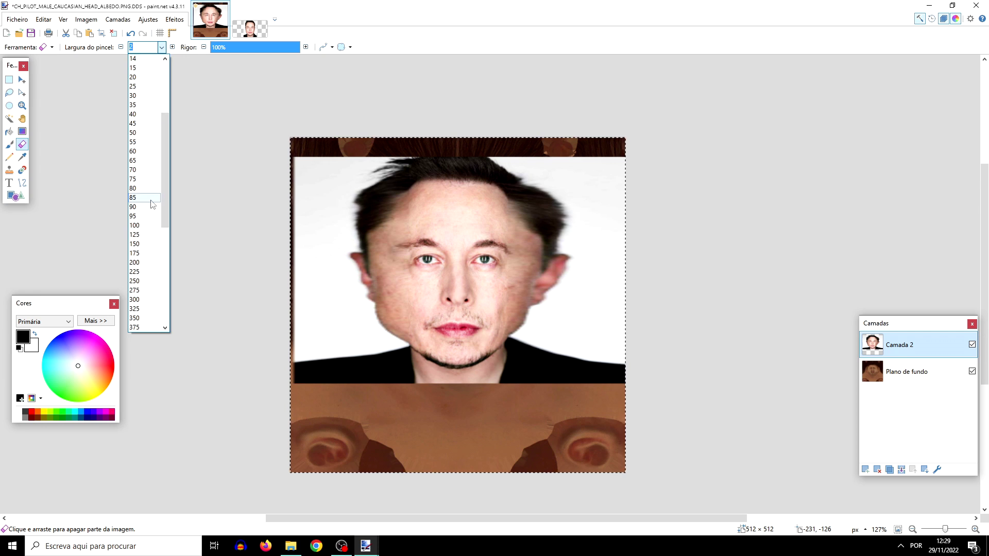
{"action": "left_click", "coordinate": [150, 199]}
{"action": "left_click_drag", "start_coordinate": [343, 371], "coordinate": [319, 355]}
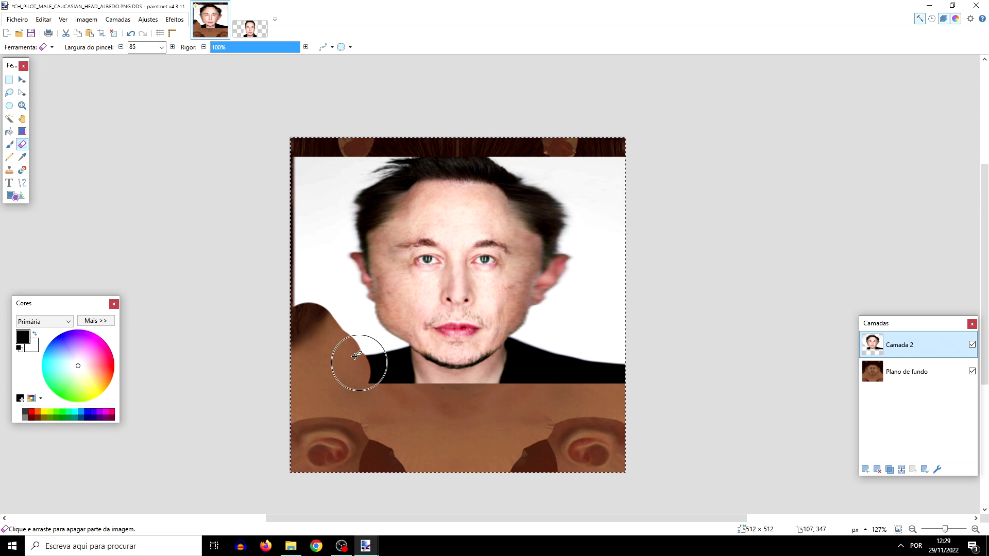
{"action": "scroll", "coordinate": [555, 354], "scroll_direction": "up", "scroll_amount": 3}
{"action": "scroll", "coordinate": [490, 405], "scroll_direction": "up", "scroll_amount": 1}
{"action": "left_click", "coordinate": [453, 407]}
{"action": "key", "text": "ctrl+z"}
Step: Erase the remaining background, clothing, neck and ears around the portrait, following the jaw and hairline so mainly the face remains
{"action": "left_click", "coordinate": [462, 464]}
{"action": "mouse_move", "coordinate": [463, 464]}
{"action": "left_mouse_down"}
{"action": "mouse_move", "coordinate": [585, 390]}
{"action": "mouse_move", "coordinate": [643, 324]}
{"action": "mouse_move", "coordinate": [683, 245]}
{"action": "mouse_move", "coordinate": [606, 285]}
{"action": "mouse_move", "coordinate": [593, 279]}
{"action": "mouse_move", "coordinate": [621, 378]}
{"action": "mouse_move", "coordinate": [603, 374]}
{"action": "mouse_move", "coordinate": [575, 229]}
{"action": "mouse_move", "coordinate": [679, 257]}
{"action": "mouse_move", "coordinate": [520, 242]}
{"action": "mouse_move", "coordinate": [454, 199]}
{"action": "mouse_move", "coordinate": [261, 175]}
{"action": "mouse_move", "coordinate": [82, 221]}
{"action": "left_mouse_up"}
{"action": "scroll", "coordinate": [598, 356], "scroll_direction": "up", "scroll_amount": 3}
{"action": "scroll", "coordinate": [154, 457], "scroll_direction": "down", "scroll_amount": 4}
{"action": "scroll", "coordinate": [155, 457], "scroll_direction": "up", "scroll_amount": 7}
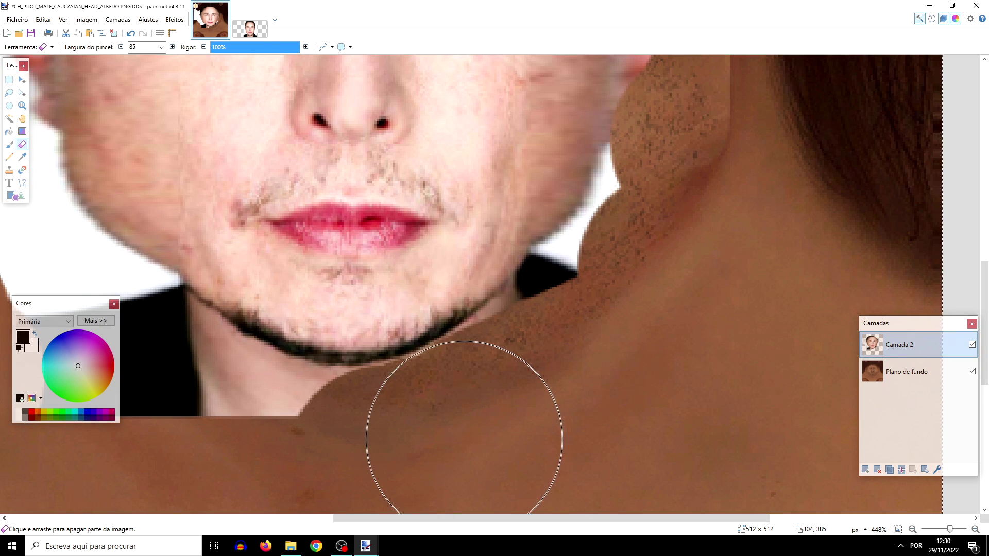
{"action": "mouse_move", "coordinate": [593, 339]}
{"action": "left_mouse_down"}
{"action": "mouse_move", "coordinate": [648, 268]}
{"action": "mouse_move", "coordinate": [692, 190]}
{"action": "mouse_move", "coordinate": [645, 316]}
{"action": "left_mouse_up"}
{"action": "scroll", "coordinate": [677, 404], "scroll_direction": "up", "scroll_amount": 2}
{"action": "mouse_move", "coordinate": [676, 405]}
{"action": "left_mouse_down"}
{"action": "mouse_move", "coordinate": [783, 441]}
{"action": "mouse_move", "coordinate": [528, 353]}
{"action": "mouse_move", "coordinate": [500, 313]}
{"action": "left_mouse_up"}
{"action": "scroll", "coordinate": [539, 336], "scroll_direction": "down", "scroll_amount": 5}
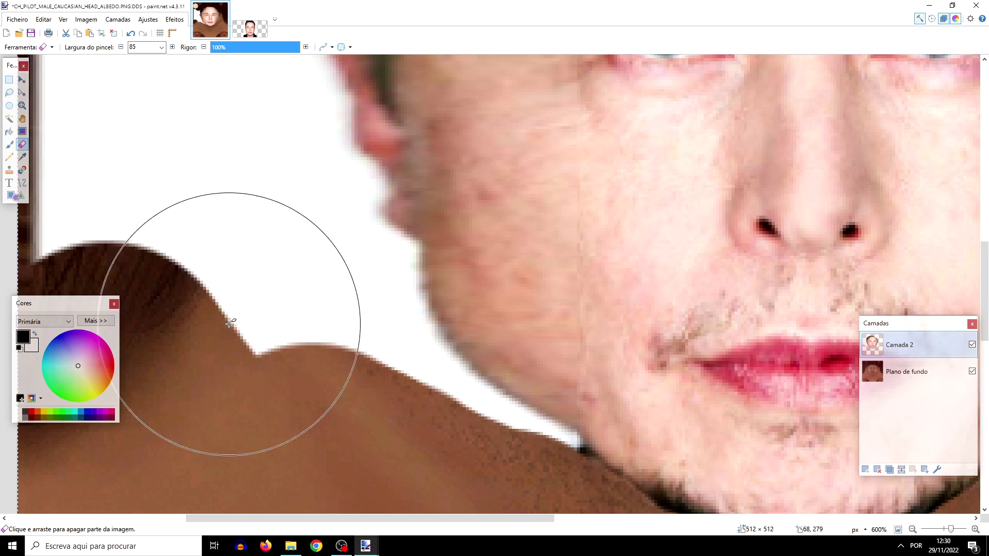
{"action": "scroll", "coordinate": [245, 380], "scroll_direction": "up", "scroll_amount": 6}
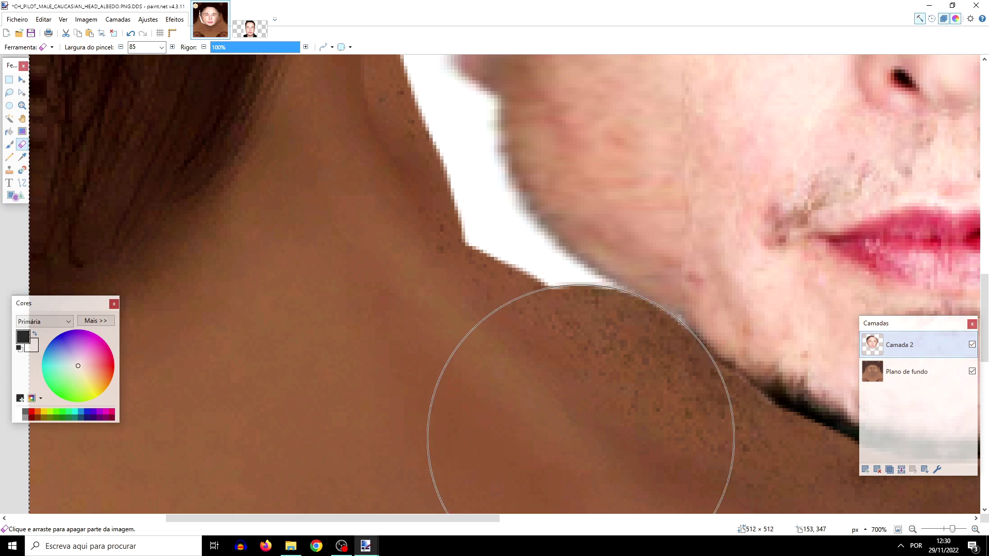
{"action": "scroll", "coordinate": [346, 265], "scroll_direction": "down", "scroll_amount": 6}
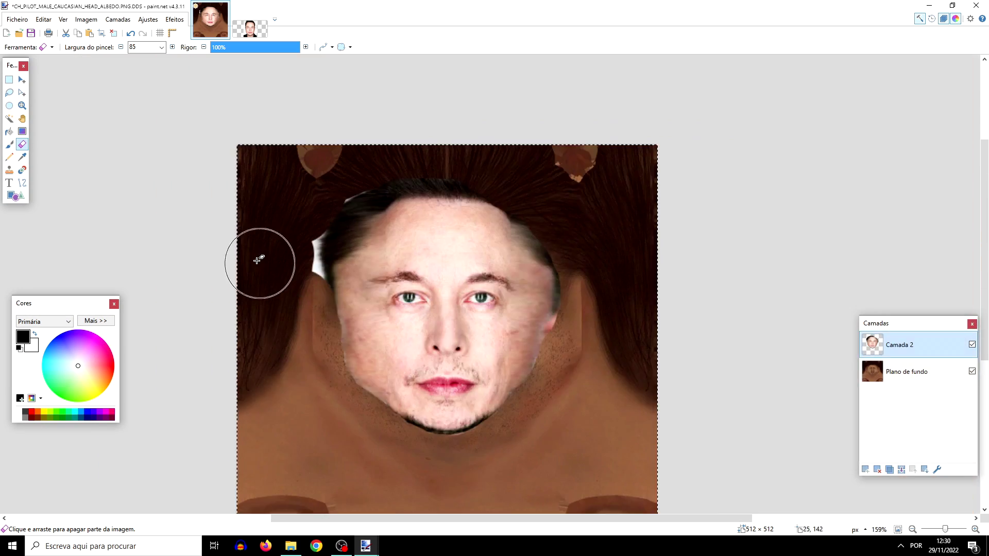
Step: Lower the Eraser's hardness to near its minimum and soften the face's outer edges so they blend into the texture's skin and hair
{"action": "scroll", "coordinate": [258, 260], "scroll_direction": "up", "scroll_amount": 3}
{"action": "left_click_drag", "start_coordinate": [234, 47], "coordinate": [215, 47]}
{"action": "mouse_move", "coordinate": [364, 177]}
{"action": "left_mouse_down"}
{"action": "mouse_move", "coordinate": [397, 126]}
{"action": "mouse_move", "coordinate": [316, 237]}
{"action": "left_mouse_up"}
{"action": "scroll", "coordinate": [505, 143], "scroll_direction": "down", "scroll_amount": 3}
{"action": "scroll", "coordinate": [505, 143], "scroll_direction": "up", "scroll_amount": 3}
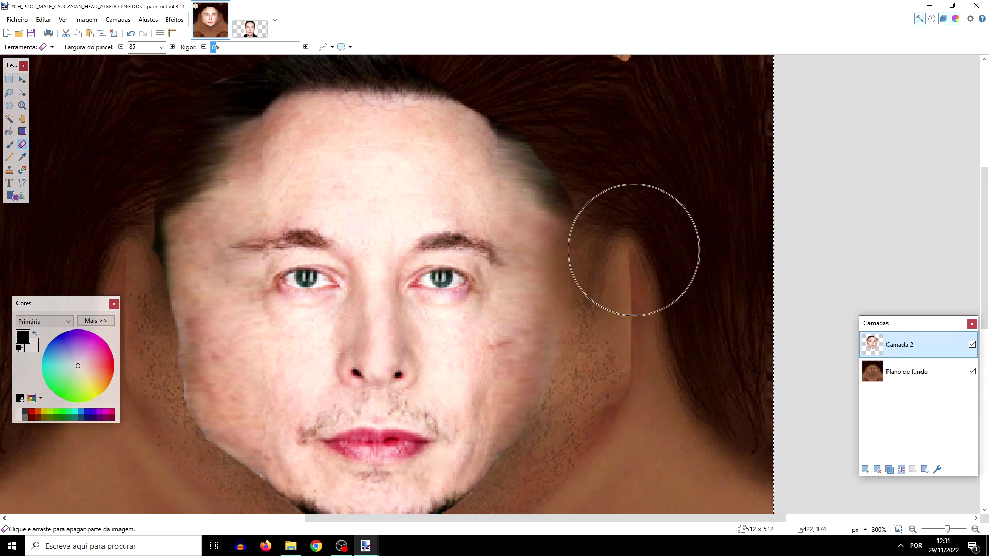
{"action": "scroll", "coordinate": [601, 166], "scroll_direction": "down", "scroll_amount": 4}
{"action": "scroll", "coordinate": [423, 216], "scroll_direction": "up", "scroll_amount": 6}
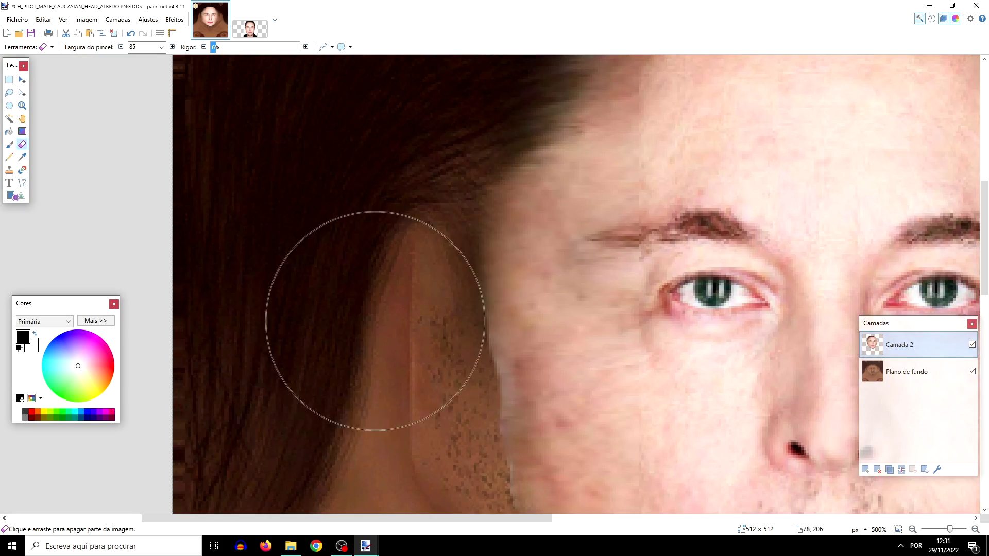
{"action": "scroll", "coordinate": [391, 232], "scroll_direction": "down", "scroll_amount": 3}
{"action": "scroll", "coordinate": [444, 137], "scroll_direction": "up", "scroll_amount": 4}
{"action": "scroll", "coordinate": [445, 137], "scroll_direction": "down", "scroll_amount": 6}
{"action": "scroll", "coordinate": [634, 269], "scroll_direction": "up", "scroll_amount": 2}
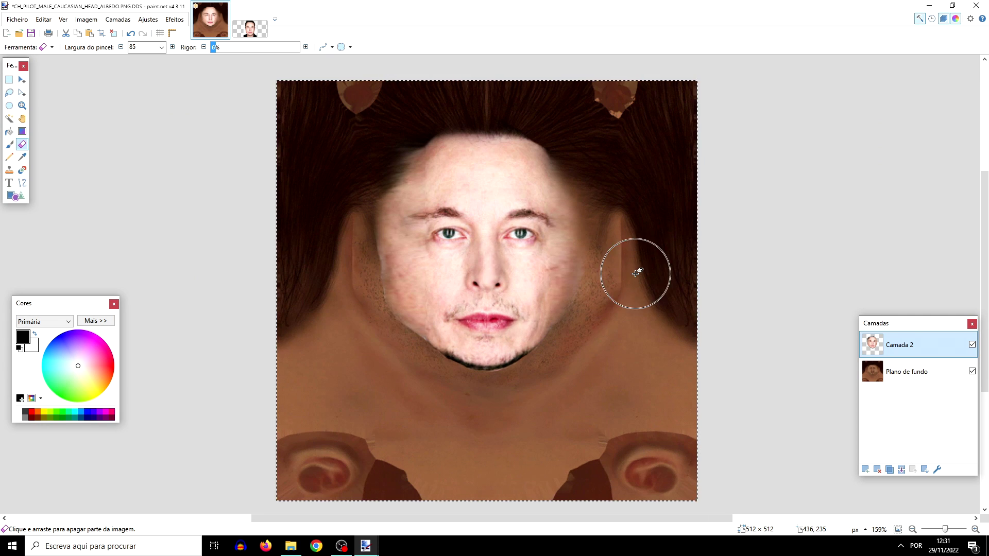
{"action": "scroll", "coordinate": [503, 340], "scroll_direction": "up", "scroll_amount": 1}
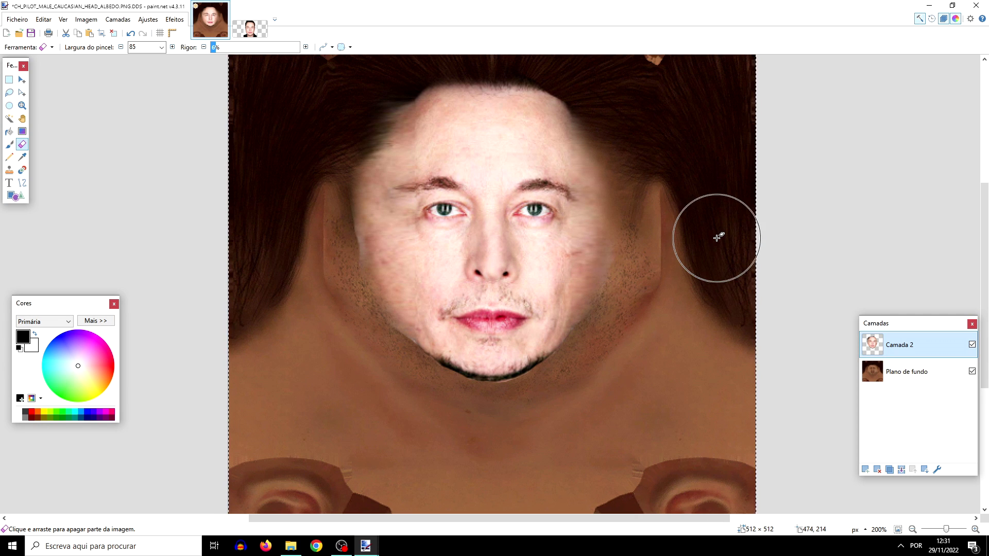
{"action": "scroll", "coordinate": [777, 353], "scroll_direction": "up", "scroll_amount": 3}
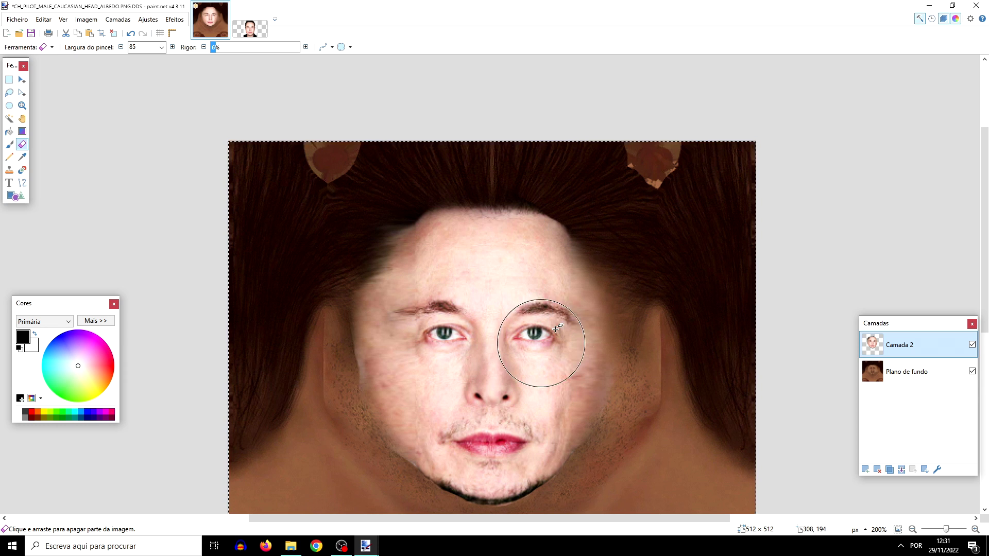
{"action": "scroll", "coordinate": [530, 342], "scroll_direction": "down", "scroll_amount": 4}
{"action": "scroll", "coordinate": [558, 281], "scroll_direction": "up", "scroll_amount": 2}
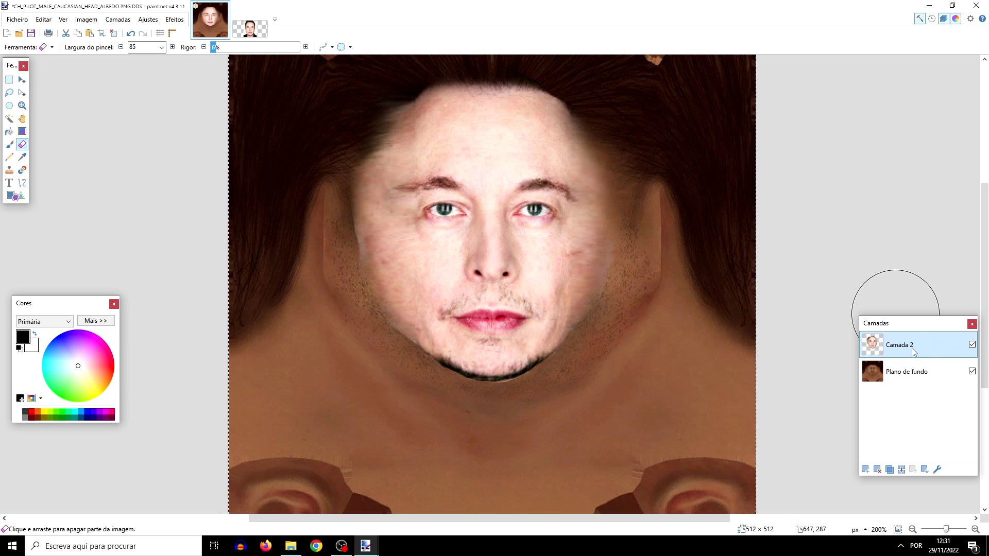
Step: Darken the portrait layer Camada 2 with Brightness / Contrast, setting brightness to -35 and contrast to -16
{"action": "left_click", "coordinate": [126, 20]}
{"action": "mouse_move", "coordinate": [151, 22]}
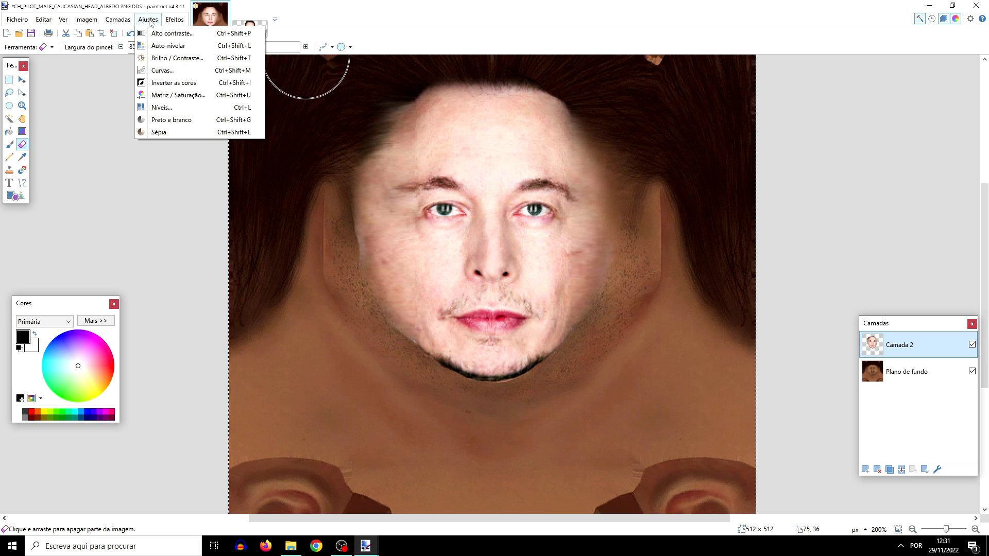
{"action": "left_click", "coordinate": [174, 58]}
{"action": "left_click_drag", "start_coordinate": [478, 235], "coordinate": [617, 259]}
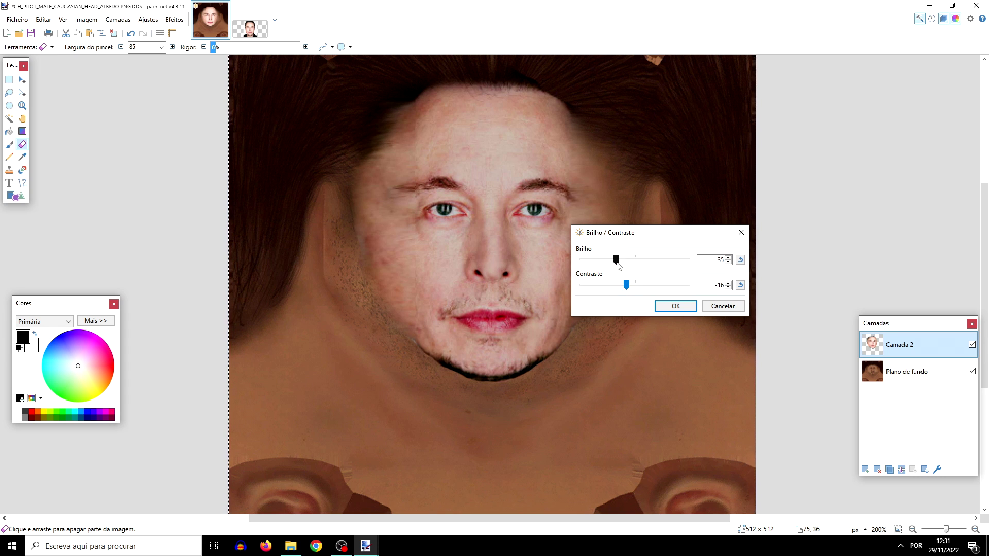
{"action": "left_click", "coordinate": [675, 306]}
{"action": "scroll", "coordinate": [608, 254], "scroll_direction": "down", "scroll_amount": 4}
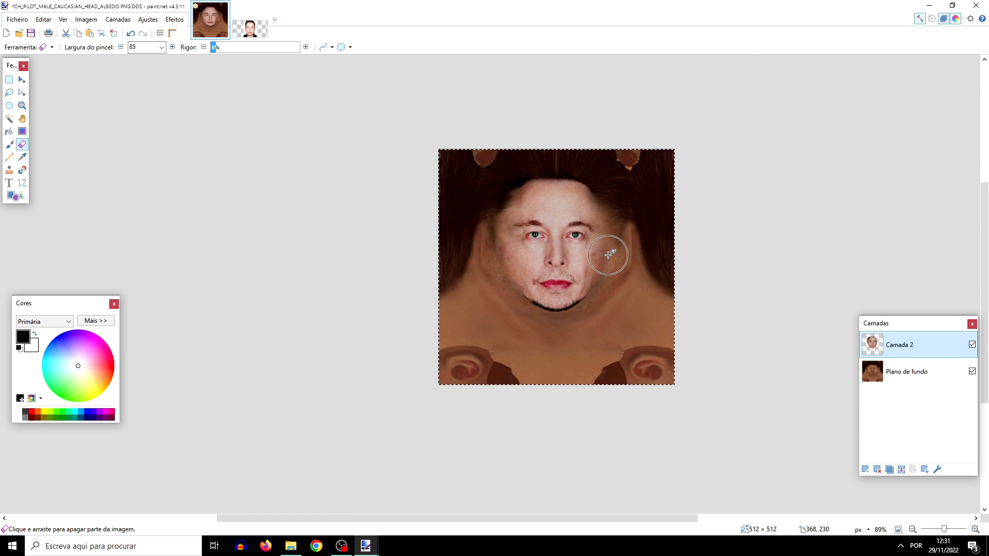
{"action": "scroll", "coordinate": [641, 264], "scroll_direction": "up", "scroll_amount": 4}
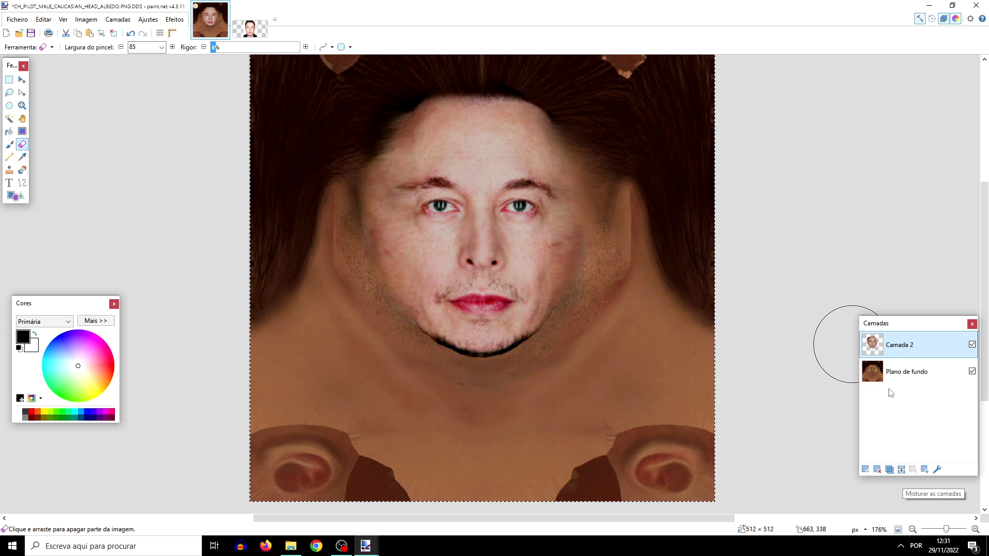
Step: Merge Camada 2 into the background and save over CH_PILOT_MALE_CAUCASIAN_HEAD_ALBEDO.PNG.DDS using BC7 (sRGB, DX 11+), medium compression speed and mip maps
{"action": "left_click", "coordinate": [905, 469]}
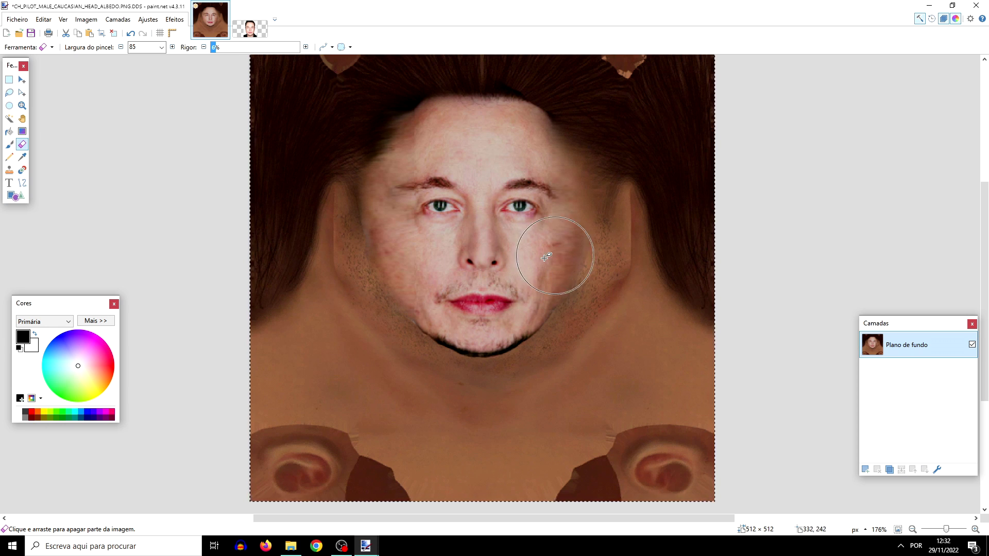
{"action": "left_click", "coordinate": [13, 19]}
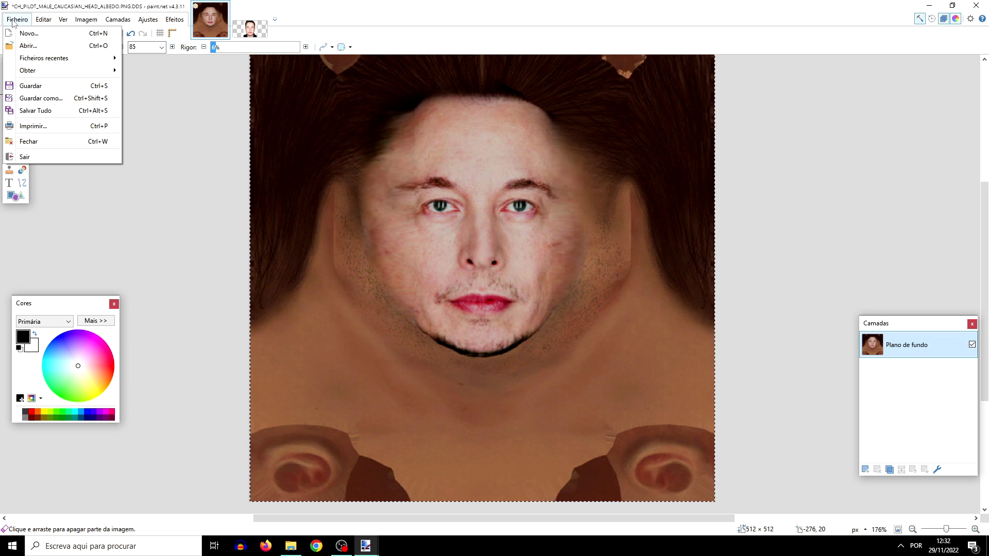
{"action": "left_click", "coordinate": [70, 101]}
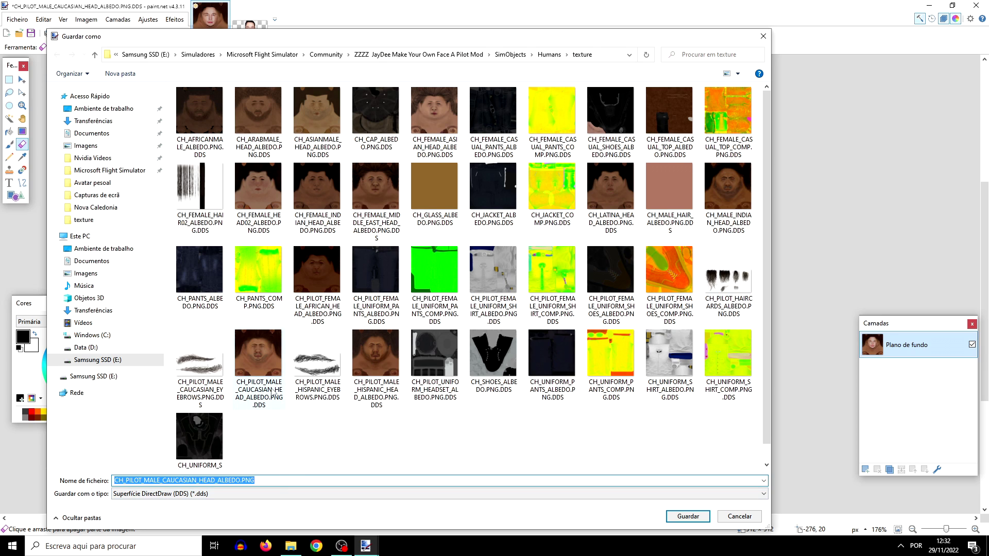
{"action": "left_click", "coordinate": [259, 362]}
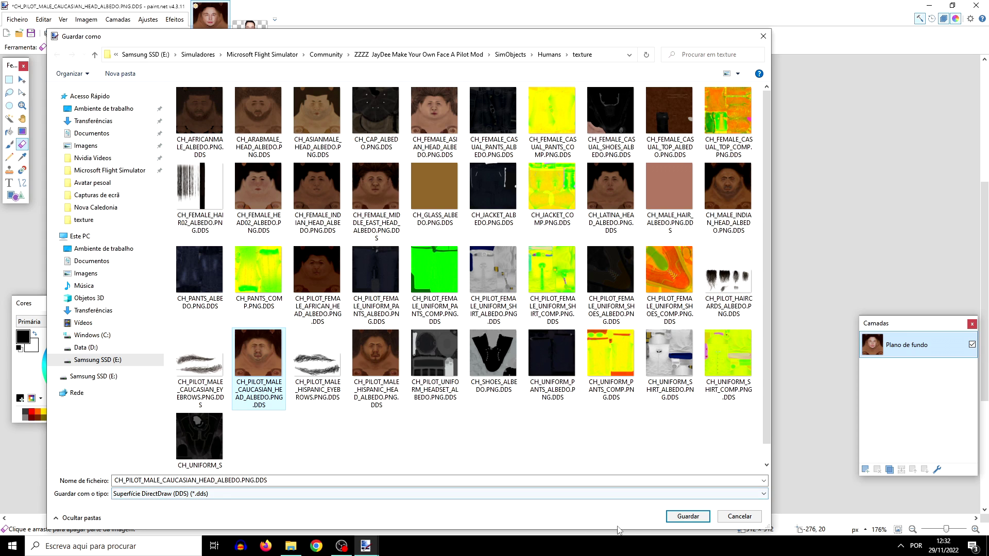
{"action": "left_click", "coordinate": [688, 517]}
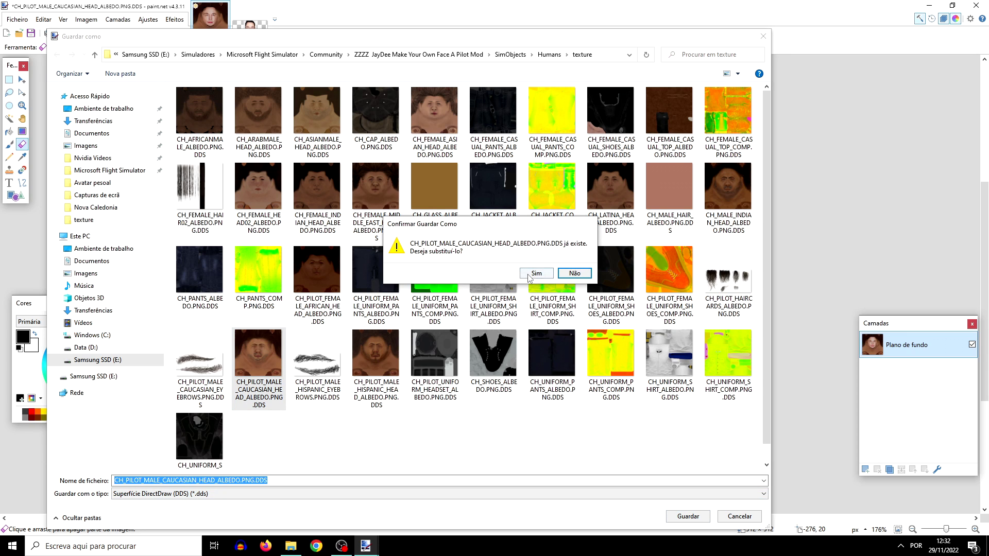
{"action": "left_click", "coordinate": [537, 273]}
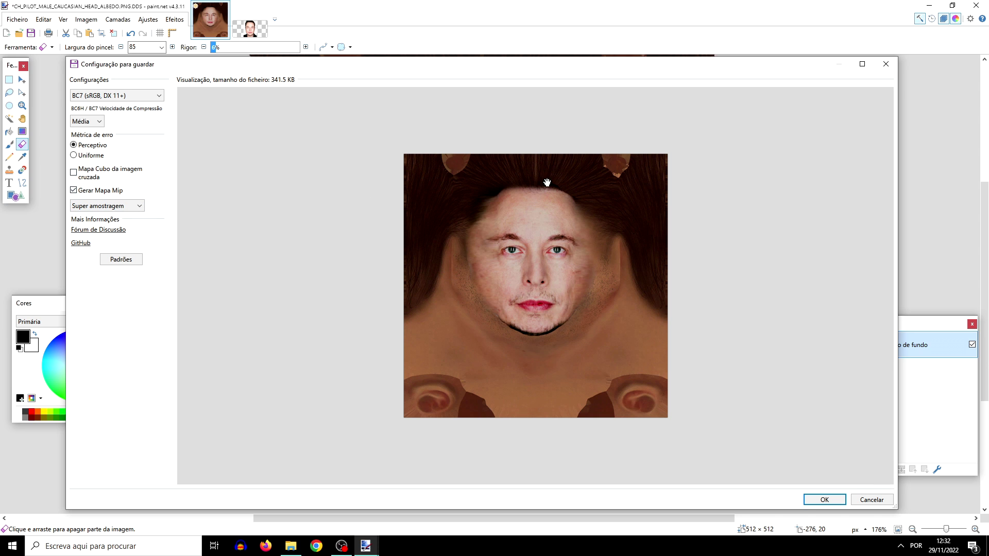
{"action": "left_click", "coordinate": [825, 499]}
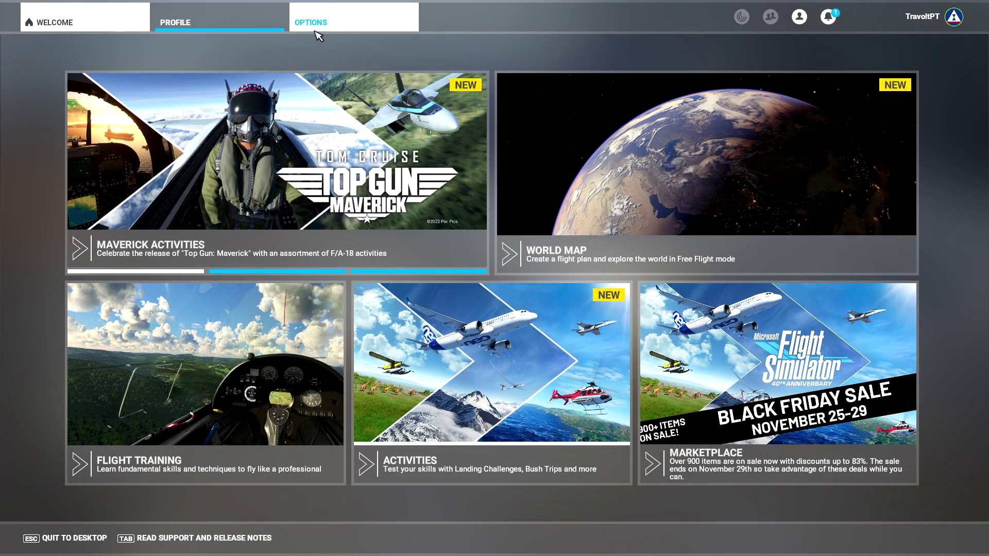
Step: Switch to Microsoft Flight Simulator and preview the current pilot avatar in the miscellaneous general options
{"action": "left_click", "coordinate": [318, 27]}
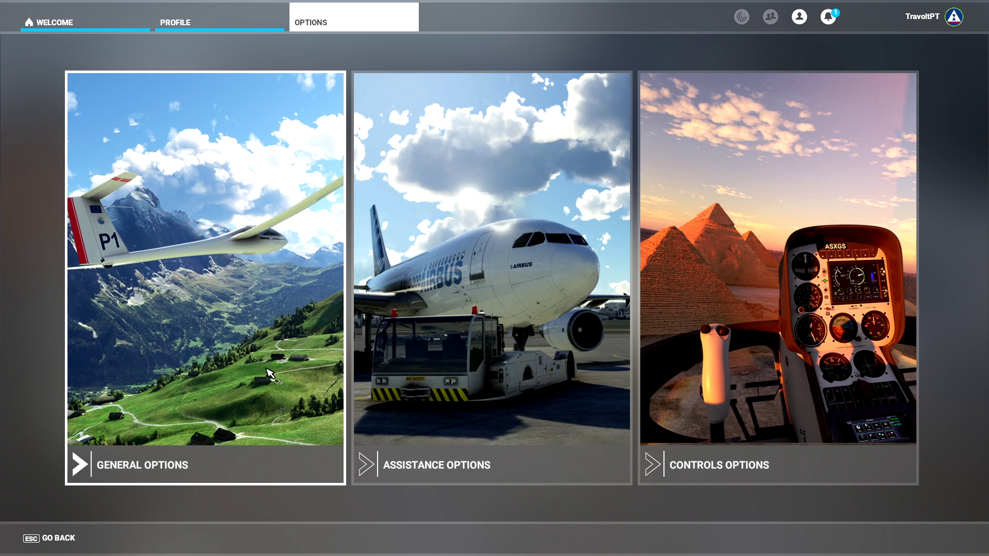
{"action": "left_click", "coordinate": [259, 391]}
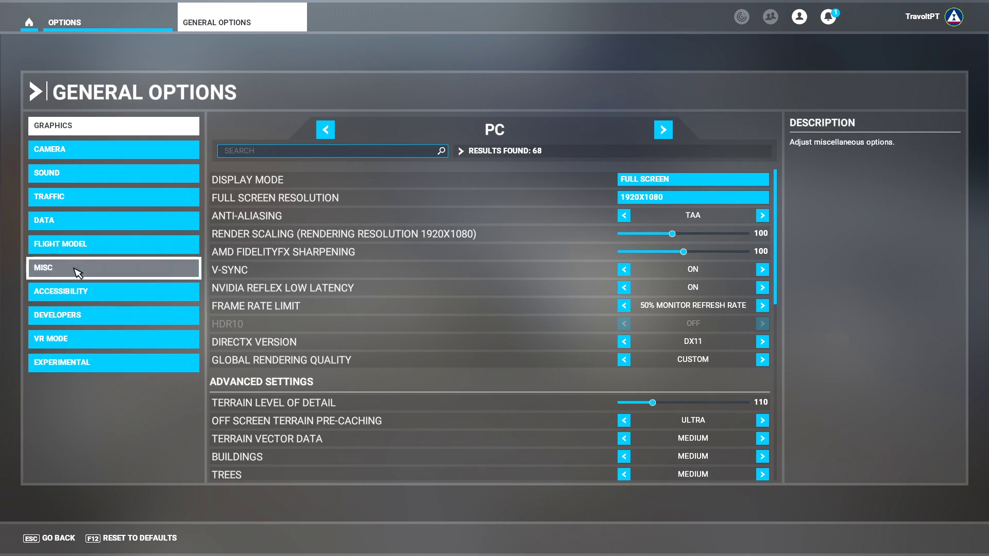
{"action": "left_click", "coordinate": [76, 271]}
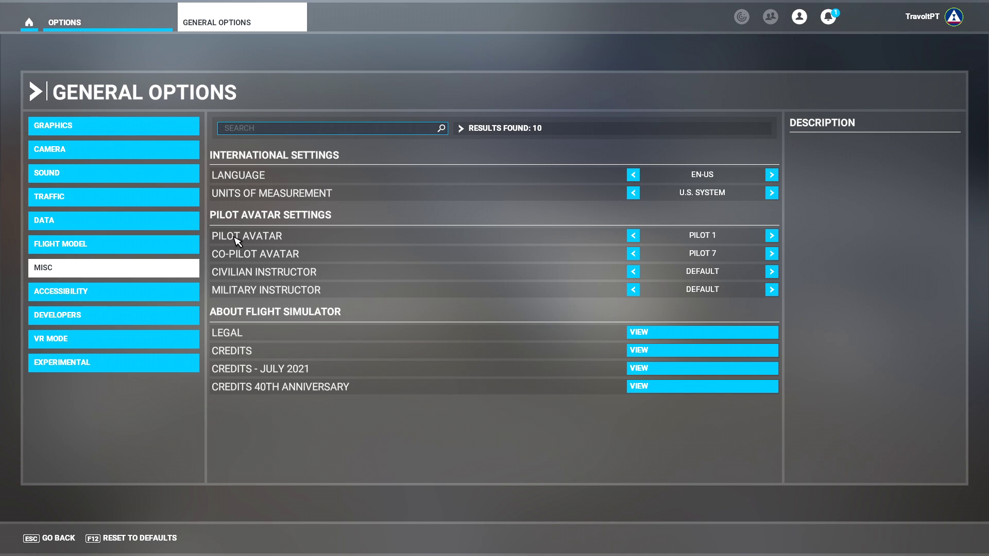
{"action": "mouse_move", "coordinate": [236, 241]}
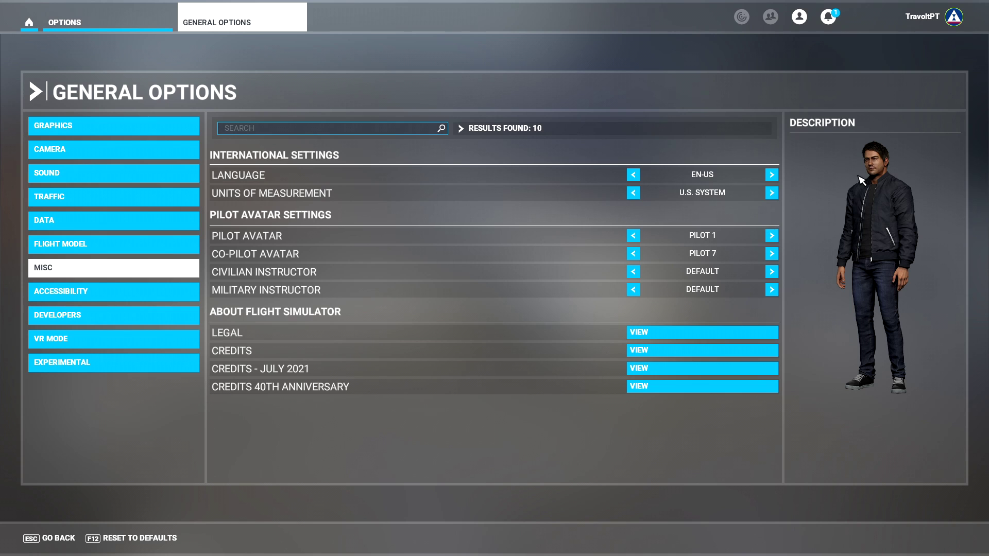
Step: Browse the available pilot avatars, set the pilot avatar back to Pilot 1, apply and save, and leave the options
{"action": "left_click", "coordinate": [771, 236]}
{"action": "left_click", "coordinate": [772, 236]}
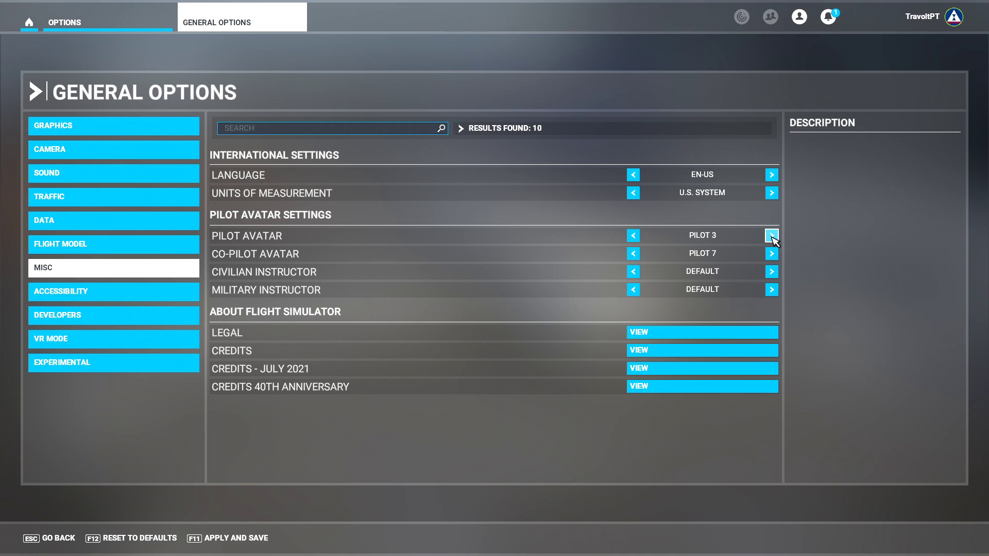
{"action": "left_click", "coordinate": [772, 235]}
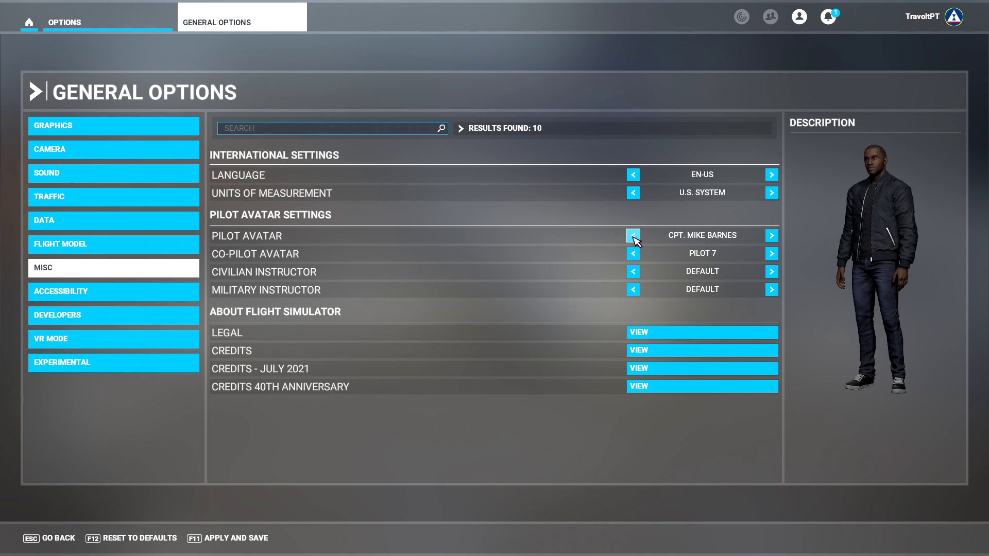
{"action": "left_click", "coordinate": [633, 236]}
{"action": "left_click", "coordinate": [633, 236]}
{"action": "left_click", "coordinate": [633, 236]}
{"action": "left_click", "coordinate": [633, 236]}
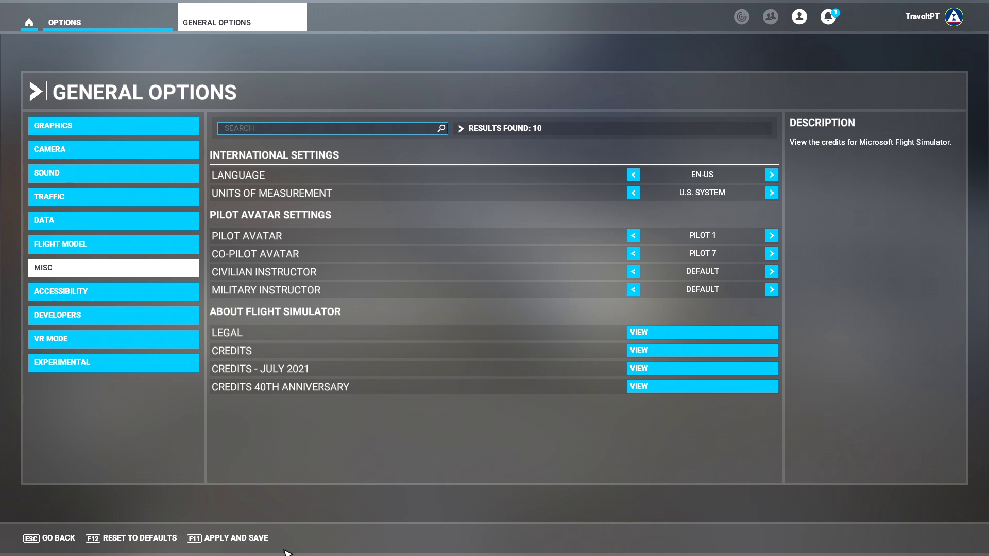
{"action": "left_click", "coordinate": [230, 541]}
{"action": "left_click", "coordinate": [38, 543]}
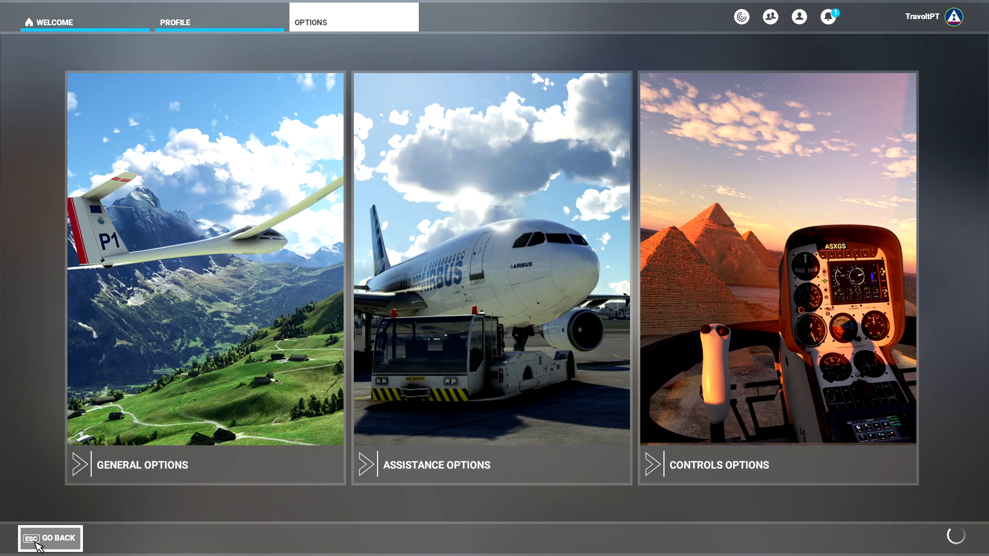
{"action": "left_click", "coordinate": [39, 543]}
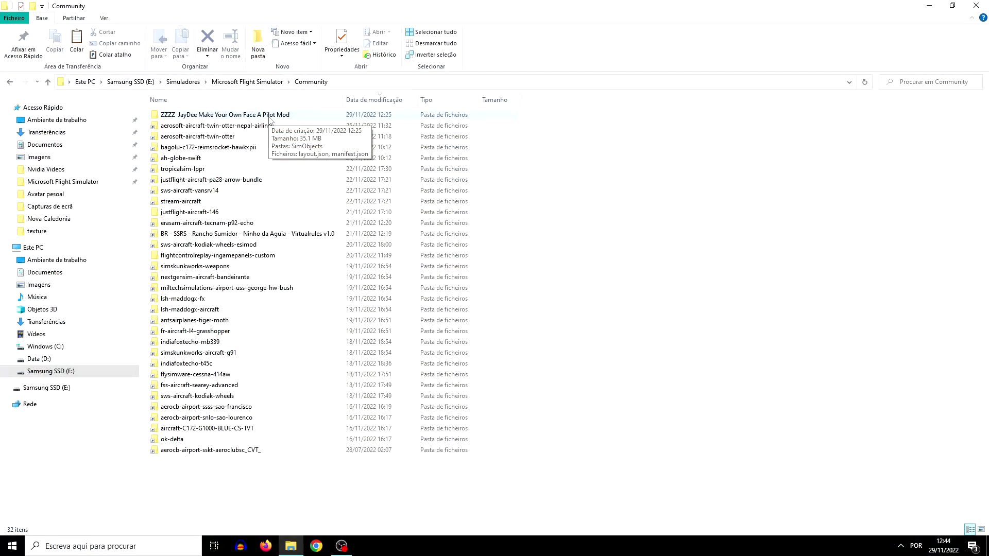
Step: Switch to File Explorer, go to the JayDee pilot mod's SimObjects\Humans\texture folder, and open CH_CAP_ALBEDO.PNG.DDS in Paint.NET
{"action": "double_click", "coordinate": [242, 117]}
{"action": "double_click", "coordinate": [236, 115]}
{"action": "left_click", "coordinate": [235, 118]}
{"action": "double_click", "coordinate": [236, 116]}
{"action": "double_click", "coordinate": [236, 117]}
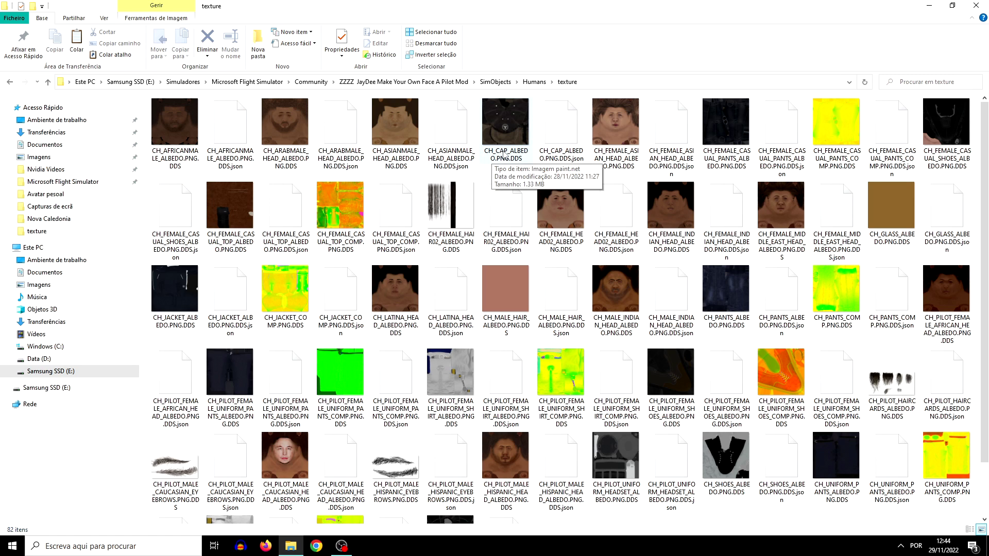
{"action": "double_click", "coordinate": [506, 124]}
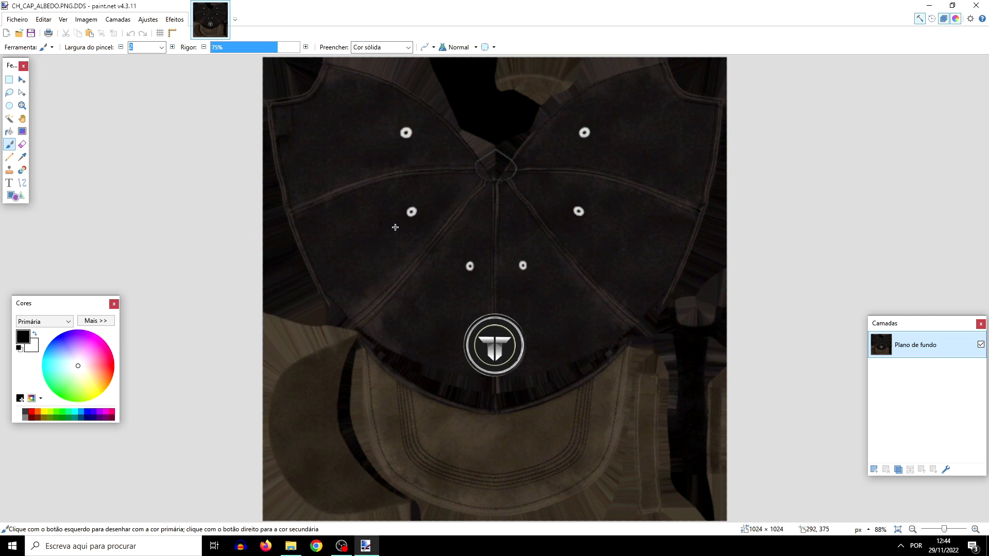
Step: Add an empty layer above the cap texture, merge it into the background, and examine the logo on the cap's front
{"action": "left_click", "coordinate": [874, 470]}
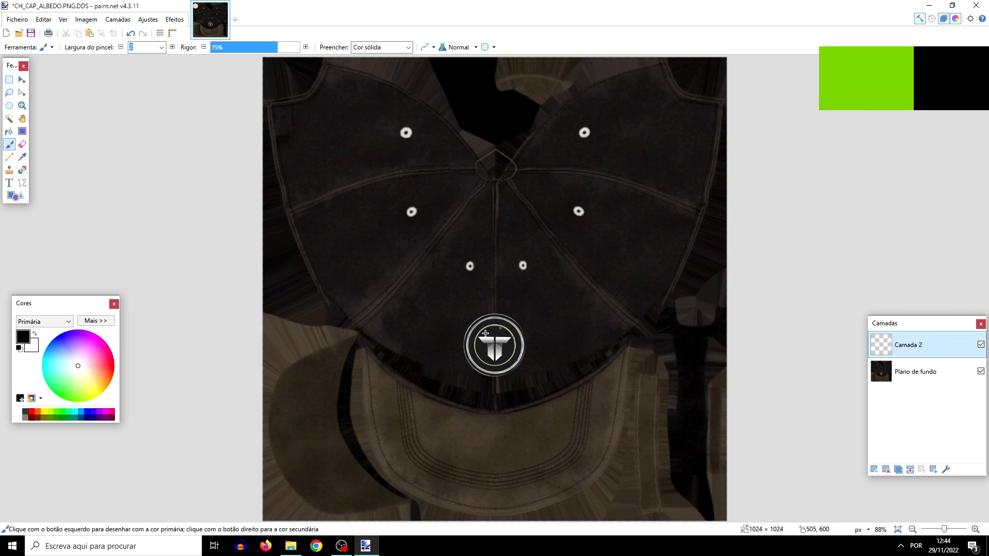
{"action": "left_click", "coordinate": [910, 470]}
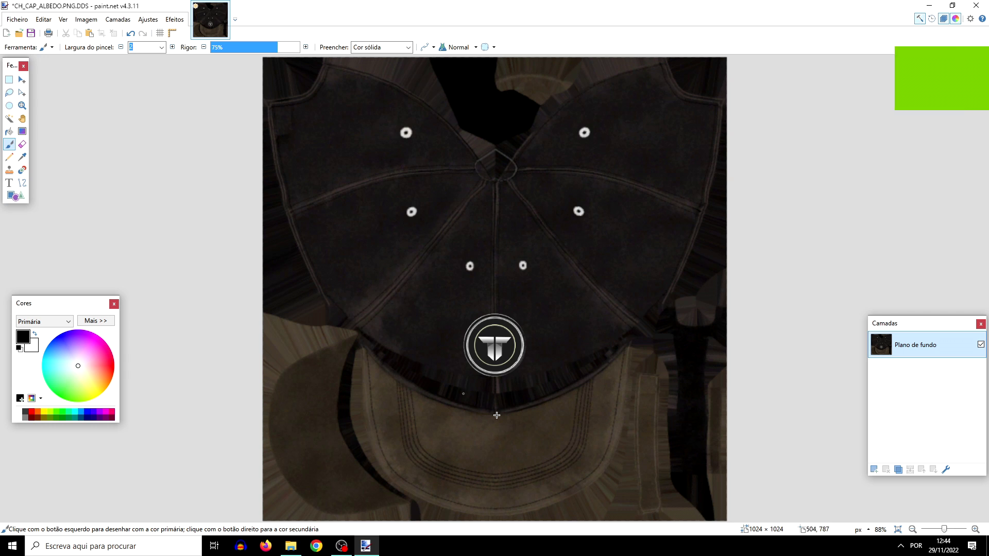
{"action": "scroll", "coordinate": [471, 348], "scroll_direction": "up", "scroll_amount": 2, "text": "ctrl"}
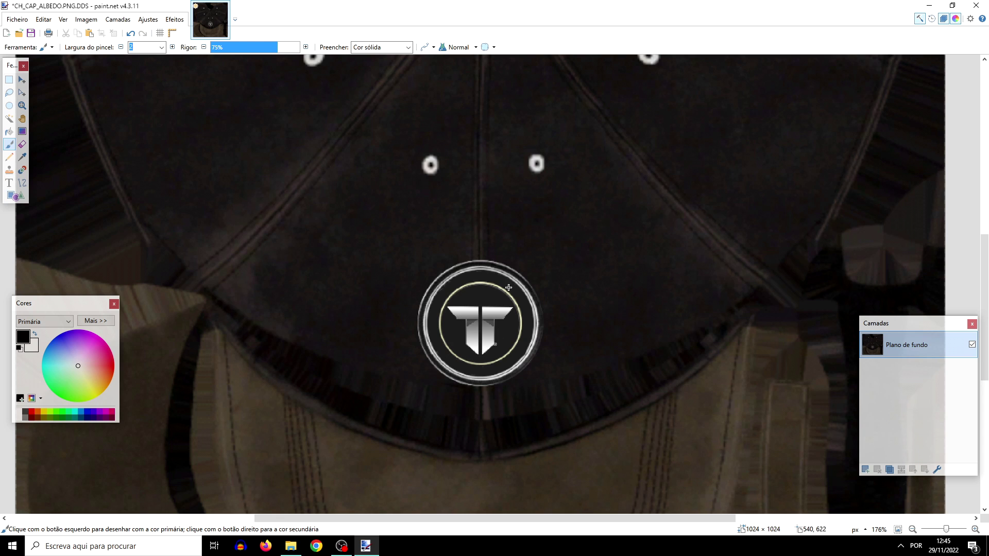
{"action": "scroll", "coordinate": [471, 322], "scroll_direction": "down", "scroll_amount": 2, "text": "ctrl"}
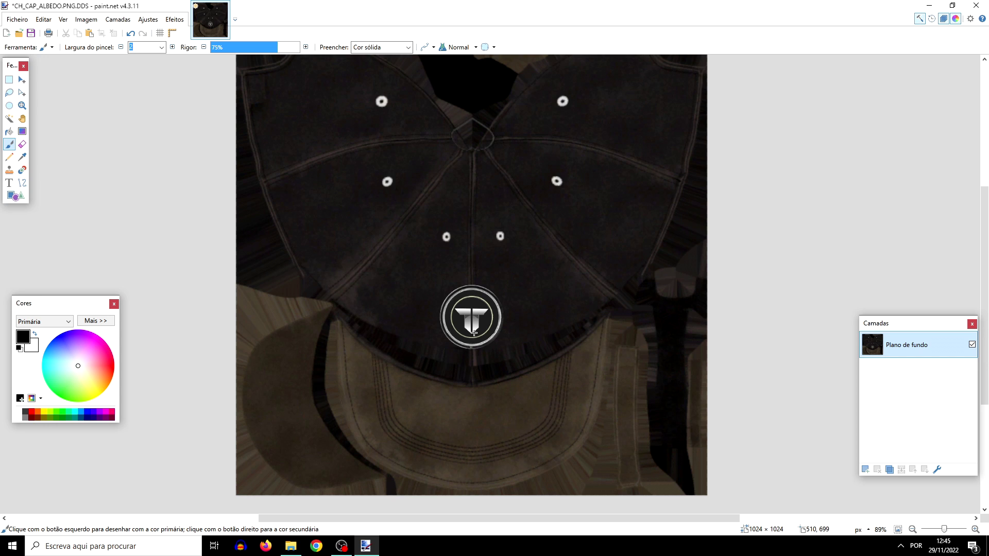
Step: Start saving over CH_CAP_ALBEDO.PNG.DDS up to the save configuration, cancel it, and close Paint.NET without saving
{"action": "left_click", "coordinate": [17, 19]}
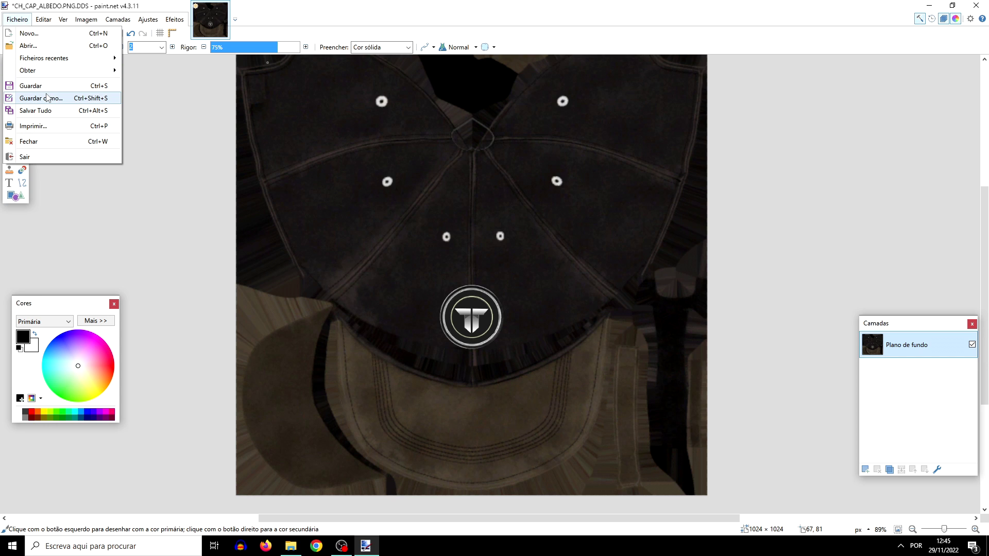
{"action": "left_click", "coordinate": [46, 98]}
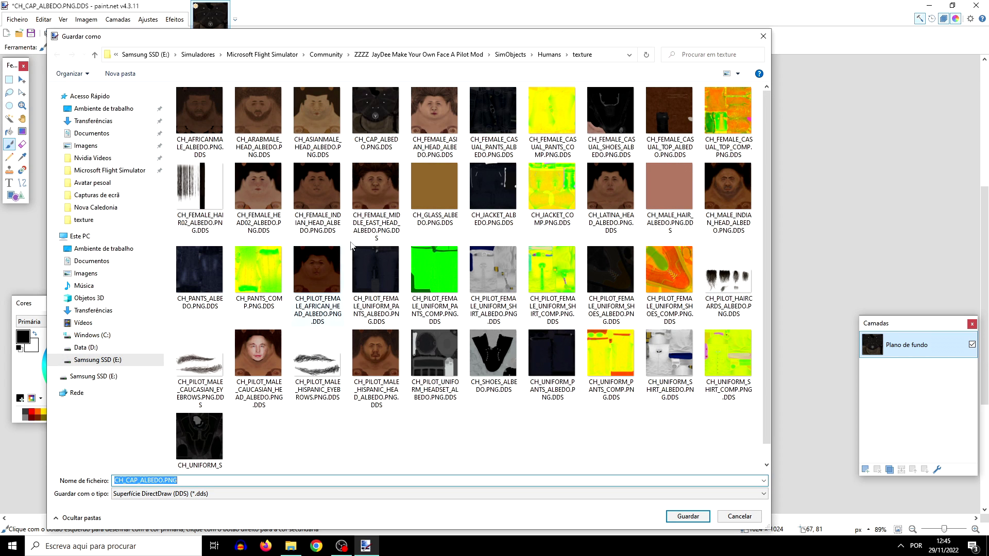
{"action": "left_click", "coordinate": [390, 142]}
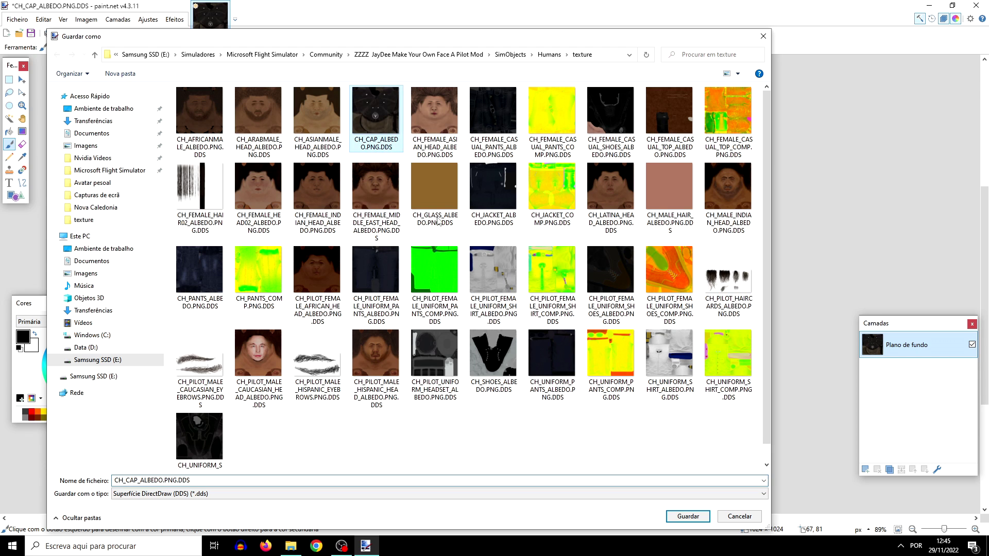
{"action": "left_click", "coordinate": [681, 517]}
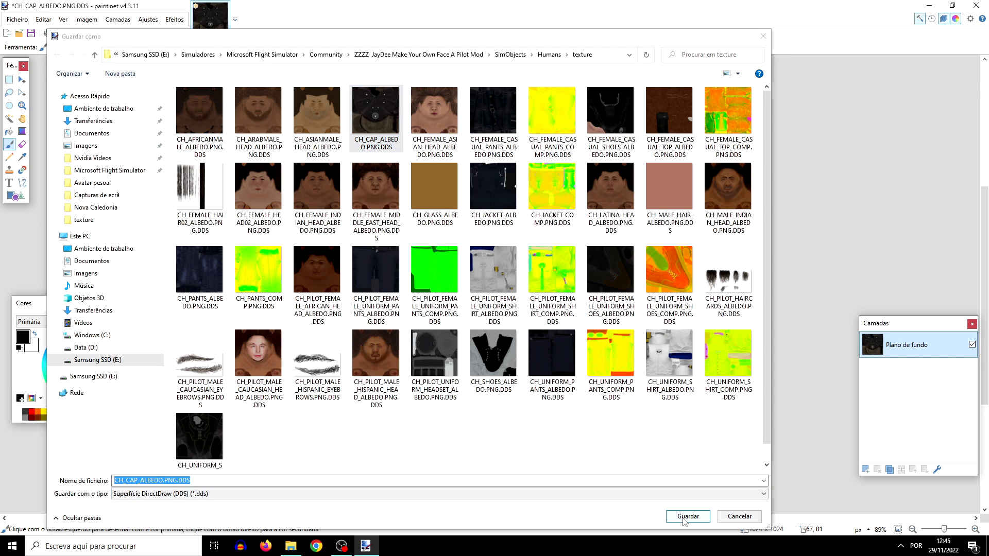
{"action": "left_click", "coordinate": [504, 335]}
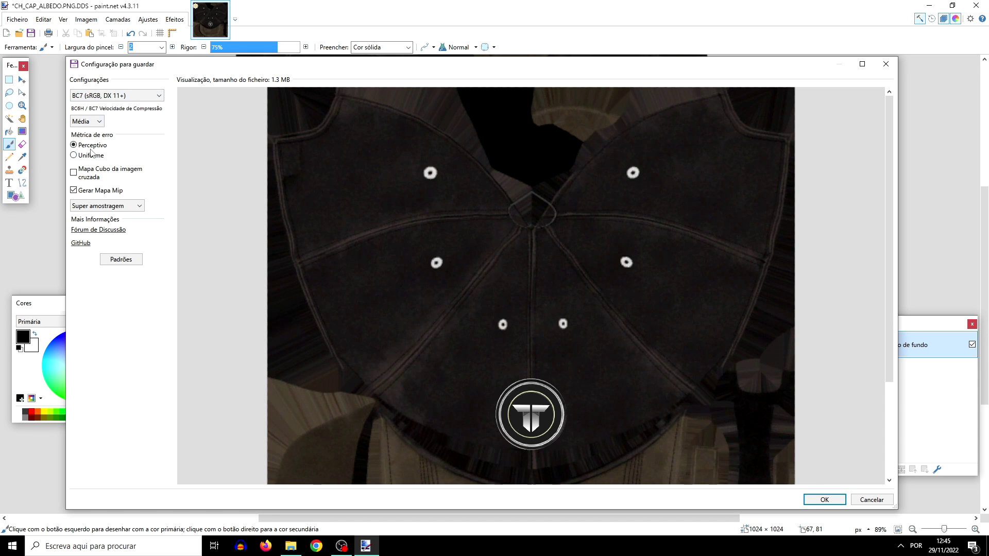
{"action": "left_click", "coordinate": [872, 500]}
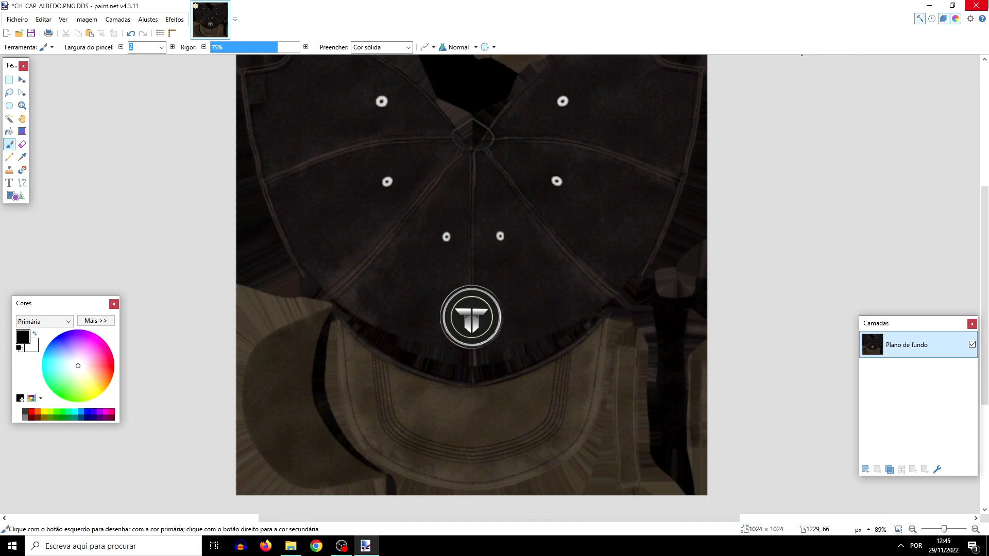
{"action": "left_click", "coordinate": [976, 6]}
{"action": "left_click", "coordinate": [459, 337]}
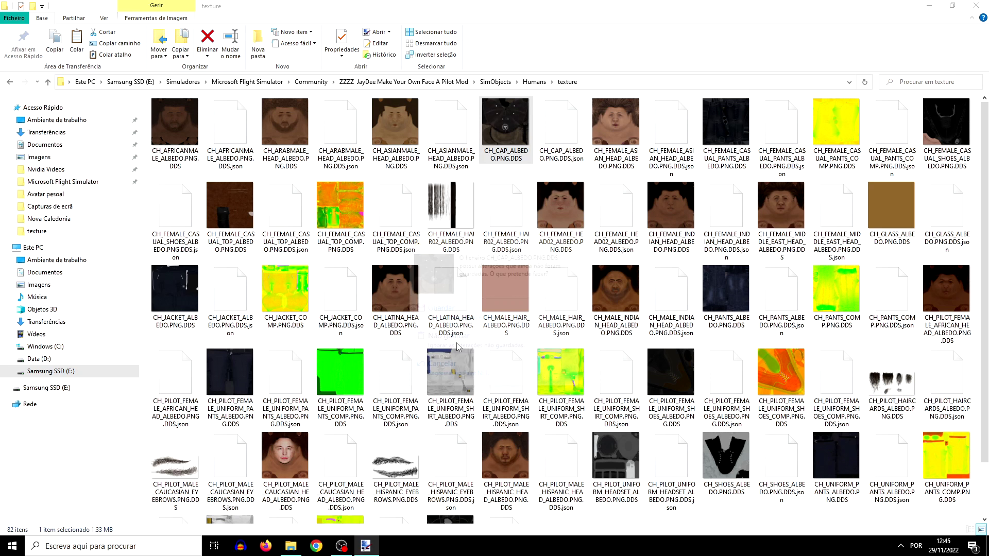
Step: Open the jacket texture CH_JACKET_ALBEDO.PNG.DDS from the texture folder in Paint.NET
{"action": "left_click", "coordinate": [183, 321]}
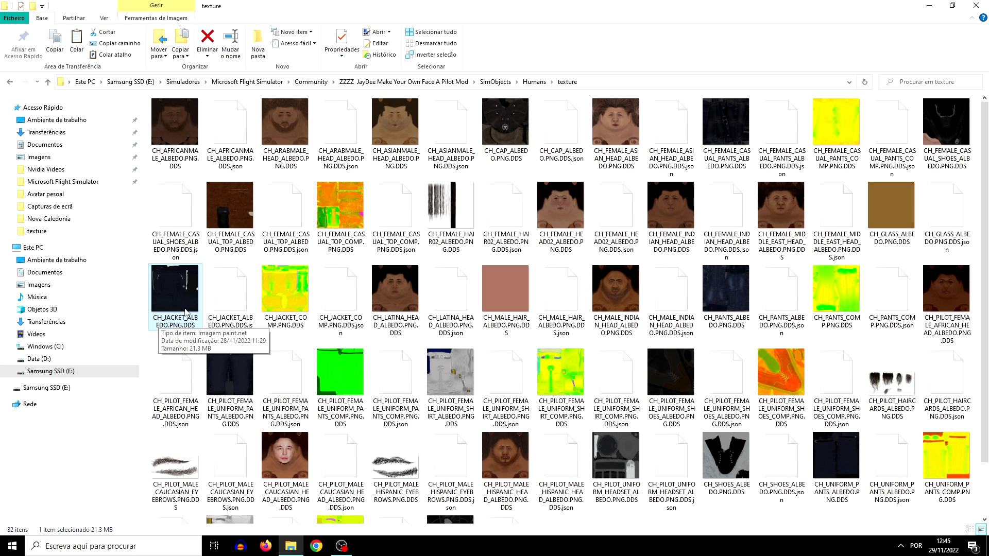
{"action": "double_click", "coordinate": [183, 295]}
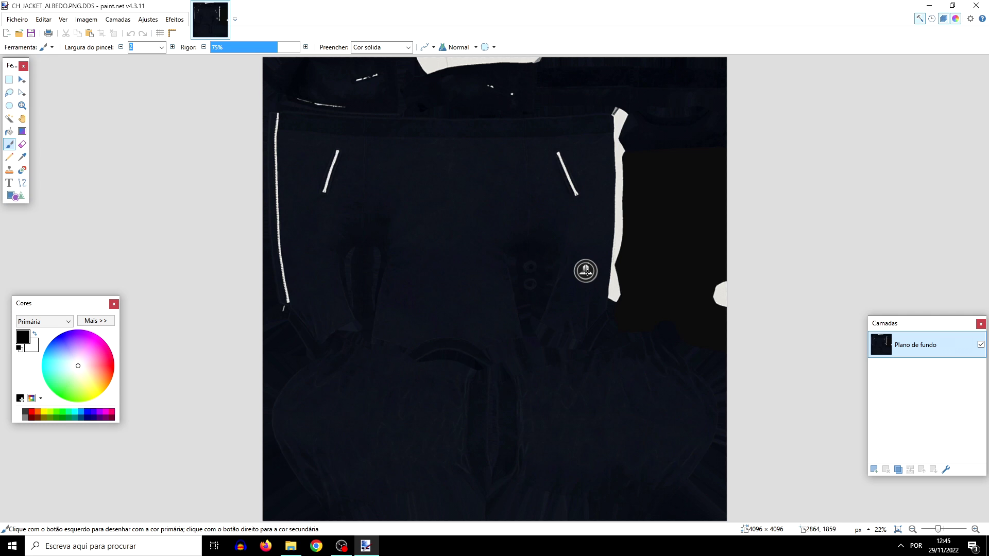
Step: Examine the round logo on the jacket texture up close and its placement relative to the white trim
{"action": "scroll", "coordinate": [602, 288], "scroll_direction": "up", "scroll_amount": 5, "text": "ctrl"}
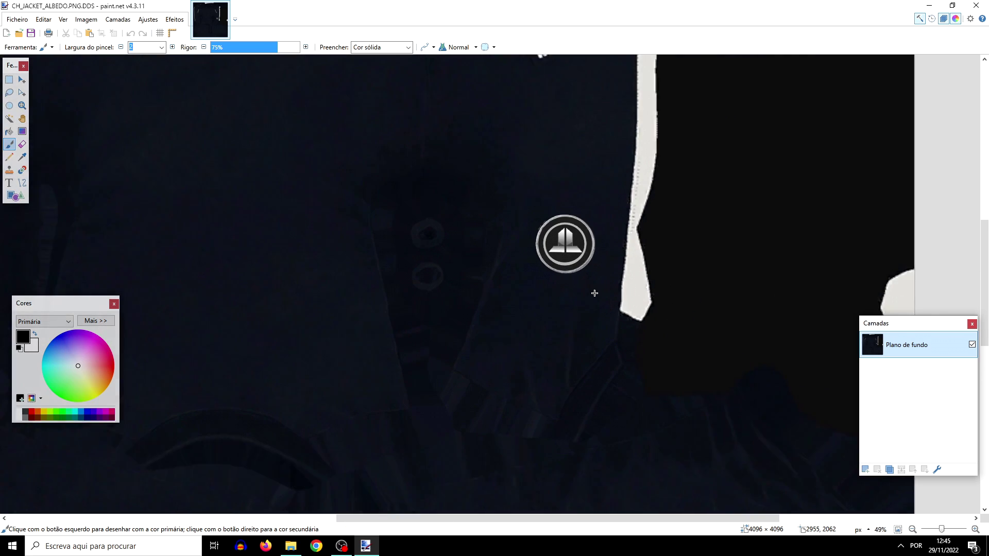
{"action": "scroll", "coordinate": [582, 298], "scroll_direction": "down", "scroll_amount": 3, "text": "ctrl"}
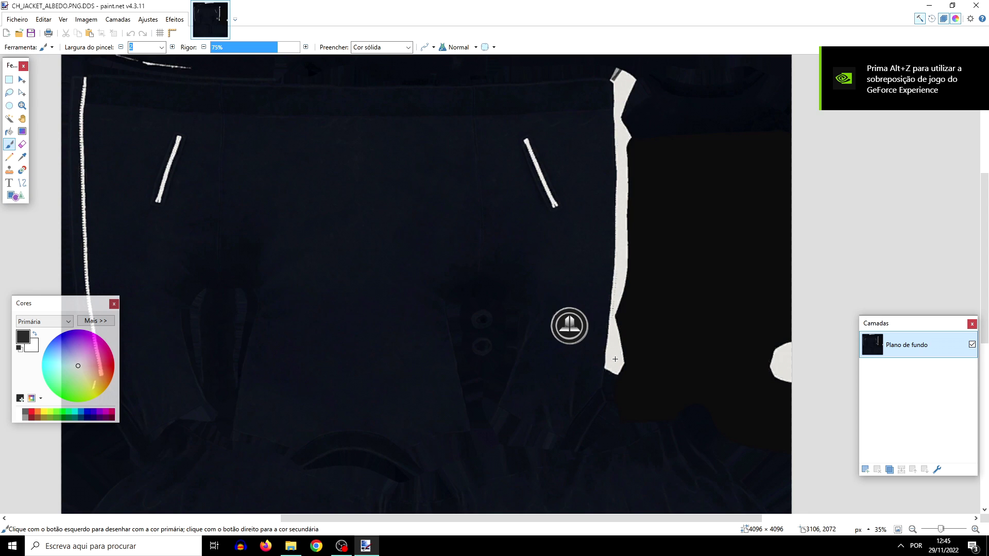
{"action": "scroll", "coordinate": [570, 351], "scroll_direction": "up", "scroll_amount": 1, "text": "ctrl"}
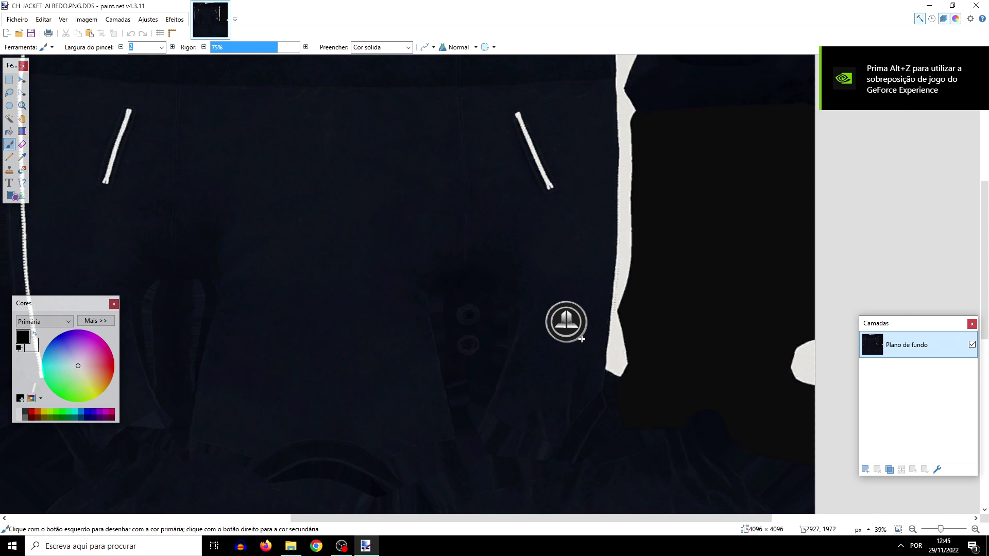
{"action": "scroll", "coordinate": [581, 339], "scroll_direction": "up", "scroll_amount": 4, "text": "ctrl"}
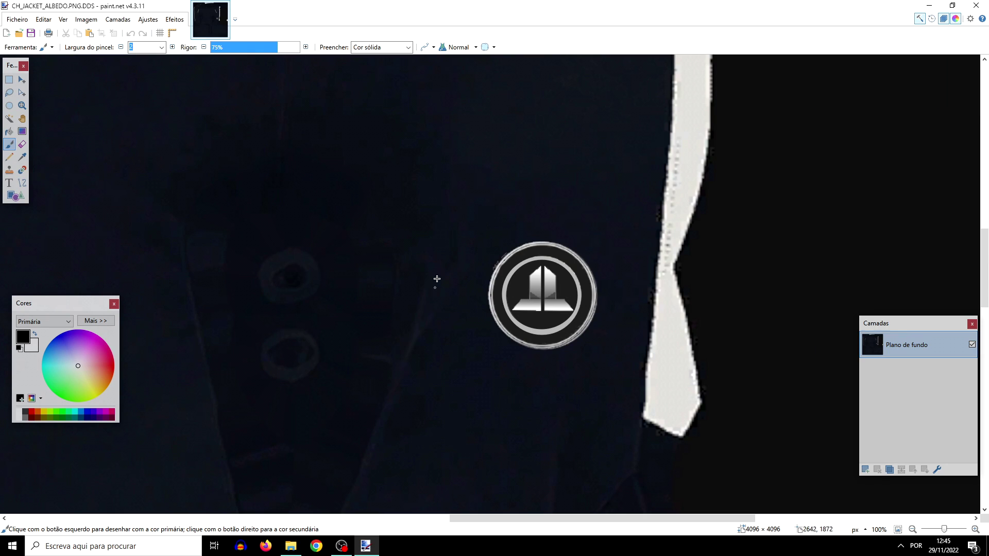
{"action": "scroll", "coordinate": [648, 225], "scroll_direction": "down", "scroll_amount": 5, "text": "ctrl"}
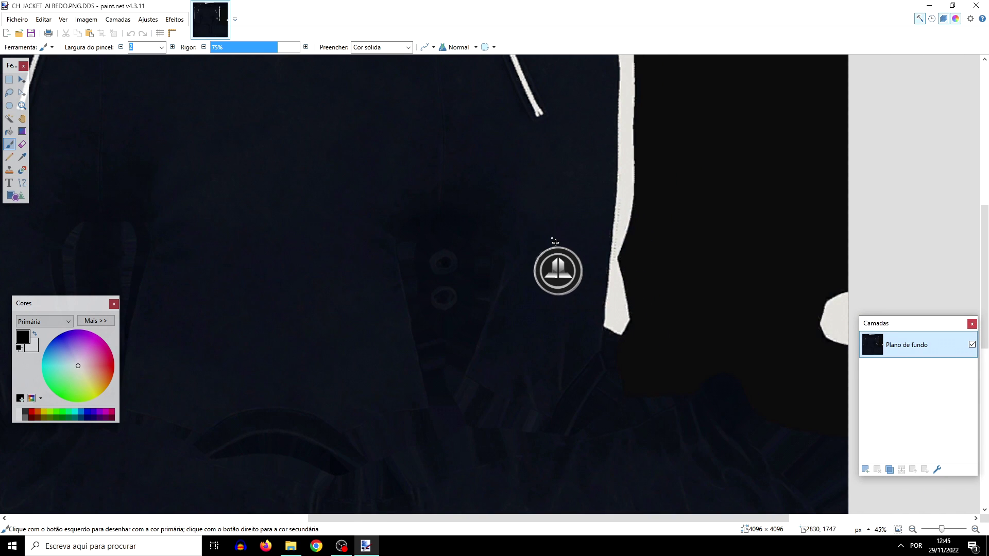
{"action": "scroll", "coordinate": [555, 242], "scroll_direction": "down", "scroll_amount": 2, "text": "ctrl"}
{"action": "scroll", "coordinate": [555, 243], "scroll_direction": "up", "scroll_amount": 1, "text": "ctrl"}
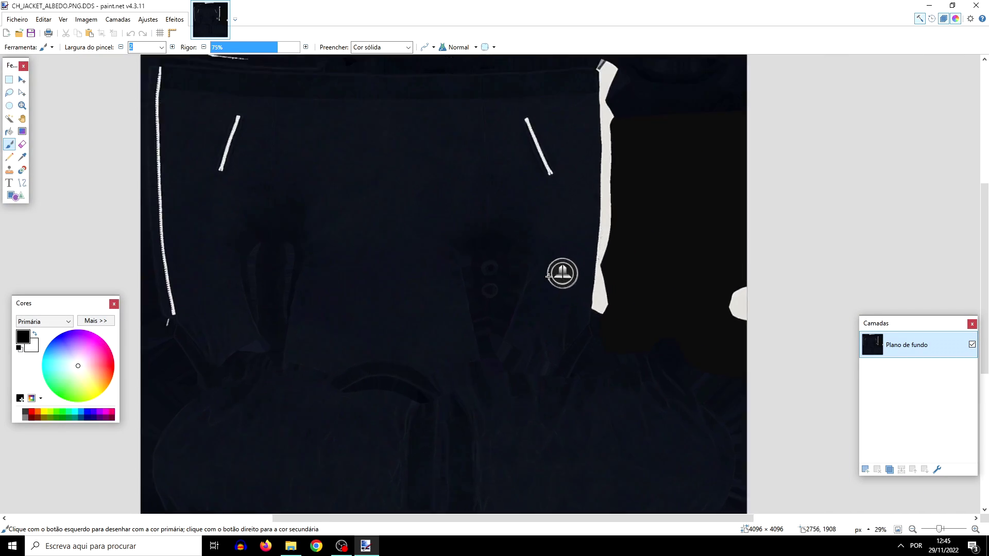
Step: Save the jacket texture in DDS format over the existing CH_JACKET_ALBEDO.PNG.DDS in the mod's texture folder
{"action": "left_click", "coordinate": [3, 21]}
{"action": "left_click", "coordinate": [497, 203]}
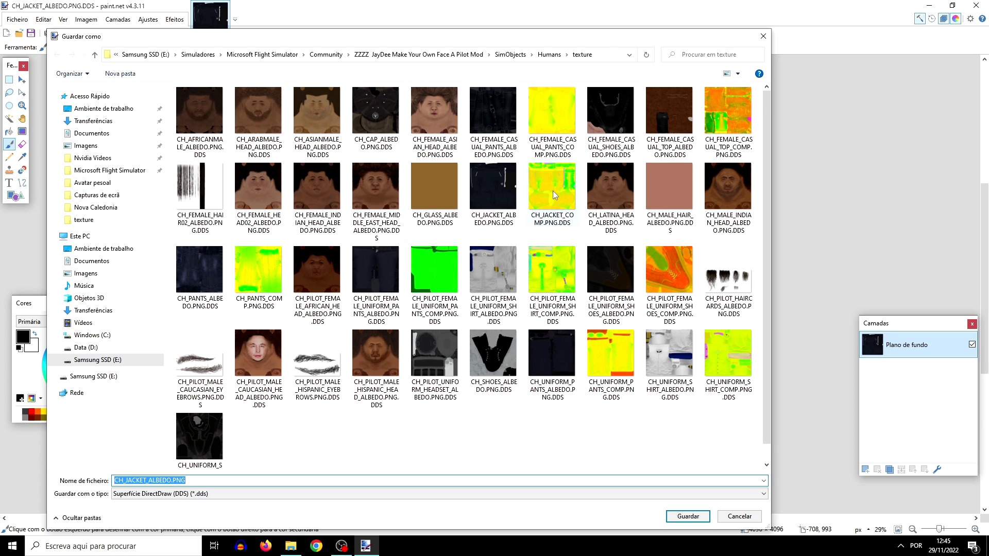
{"action": "left_click", "coordinate": [515, 201]}
{"action": "left_click", "coordinate": [688, 517]}
{"action": "left_click", "coordinate": [514, 272]}
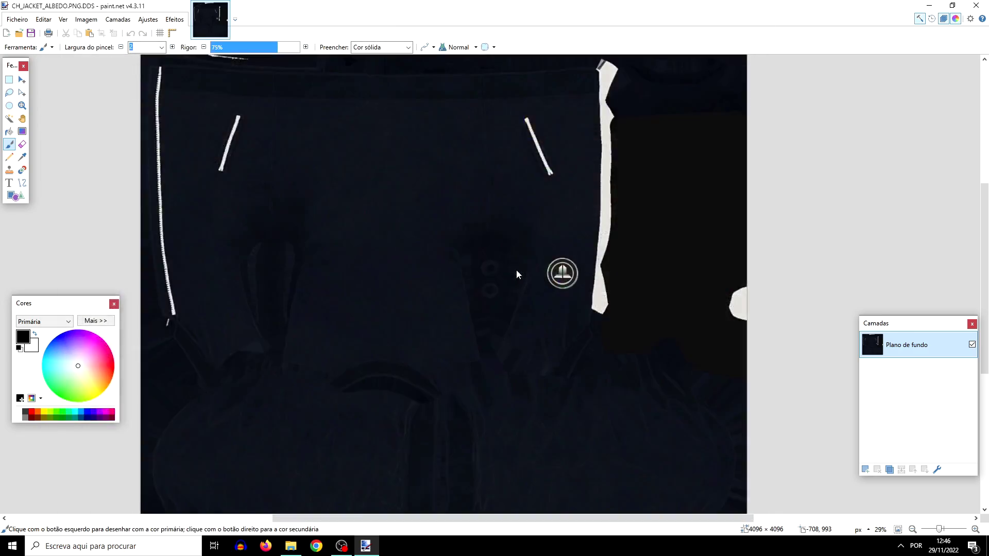